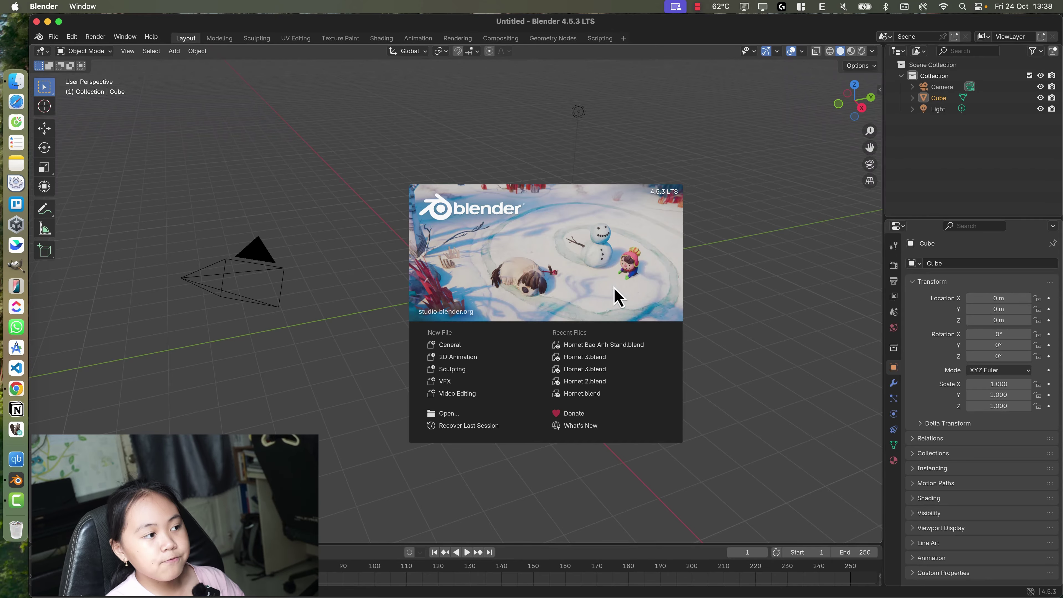
Switch to Chrome and open the Download page of the Blender website
left_click(16, 388)
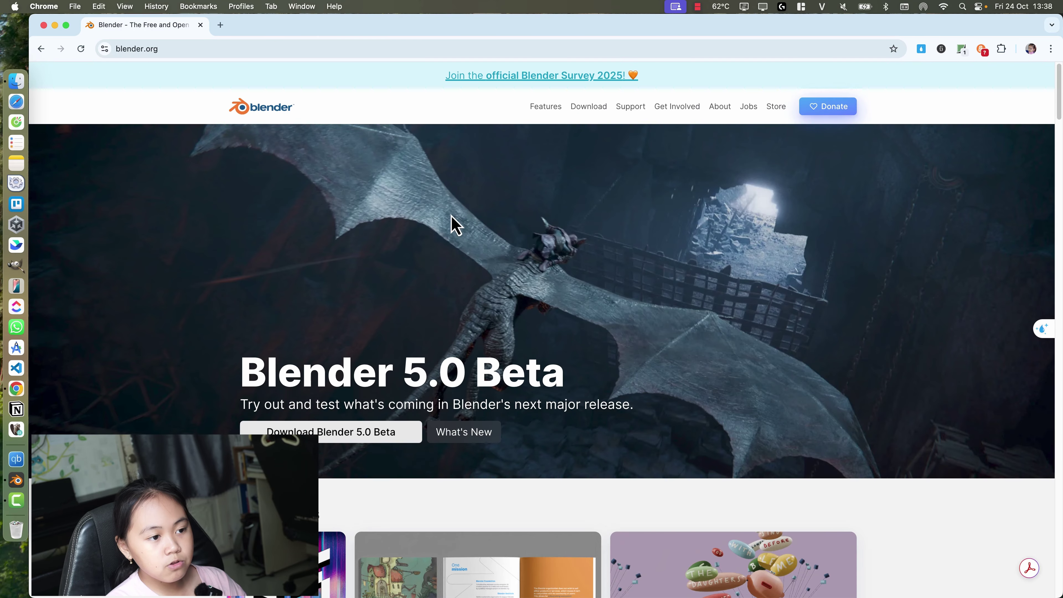
left_click(586, 107)
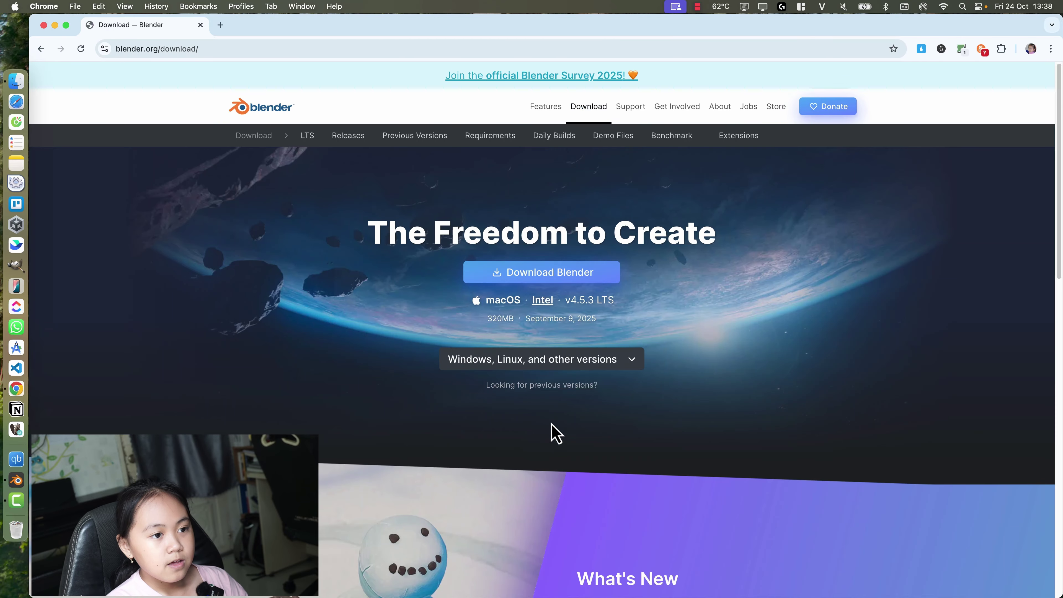
scroll(553, 427, "down", 2)
scroll(548, 422, "up", 3)
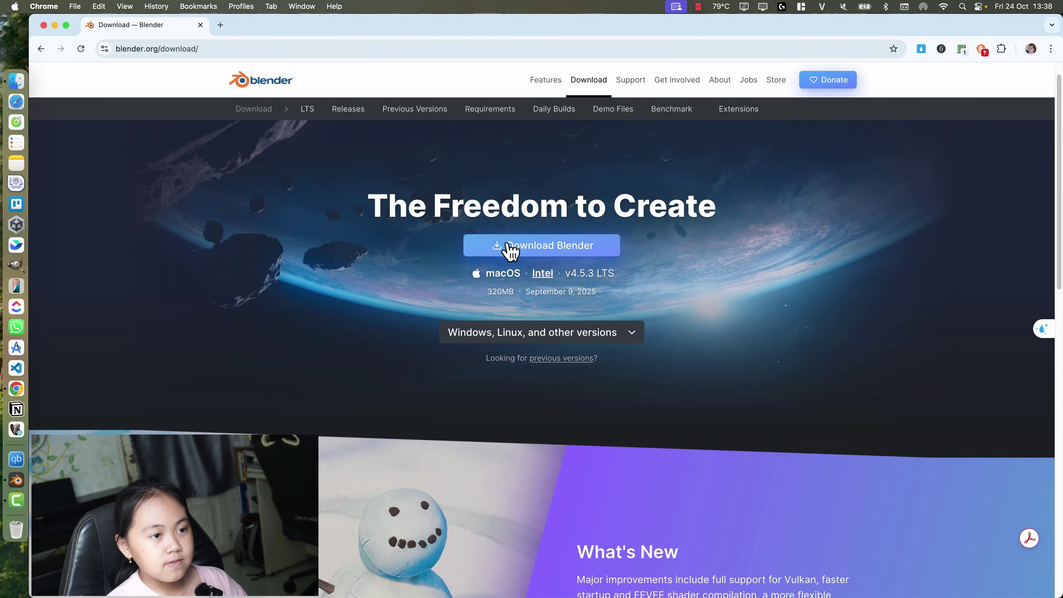
Review the download options for Windows, Linux and other versions, and highlight the offered Blender version number
left_click(502, 340)
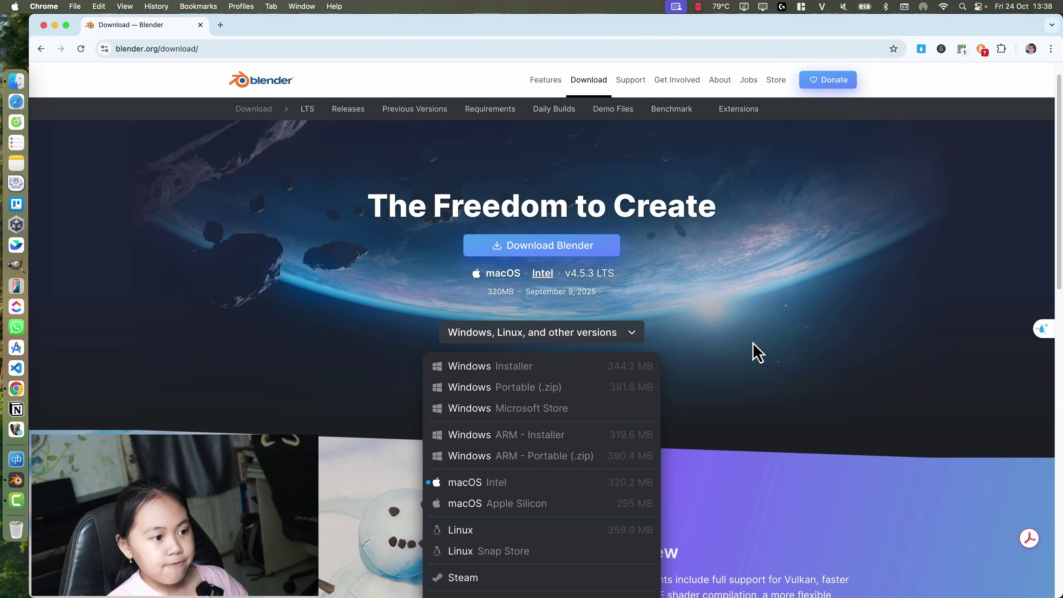
left_click(738, 349)
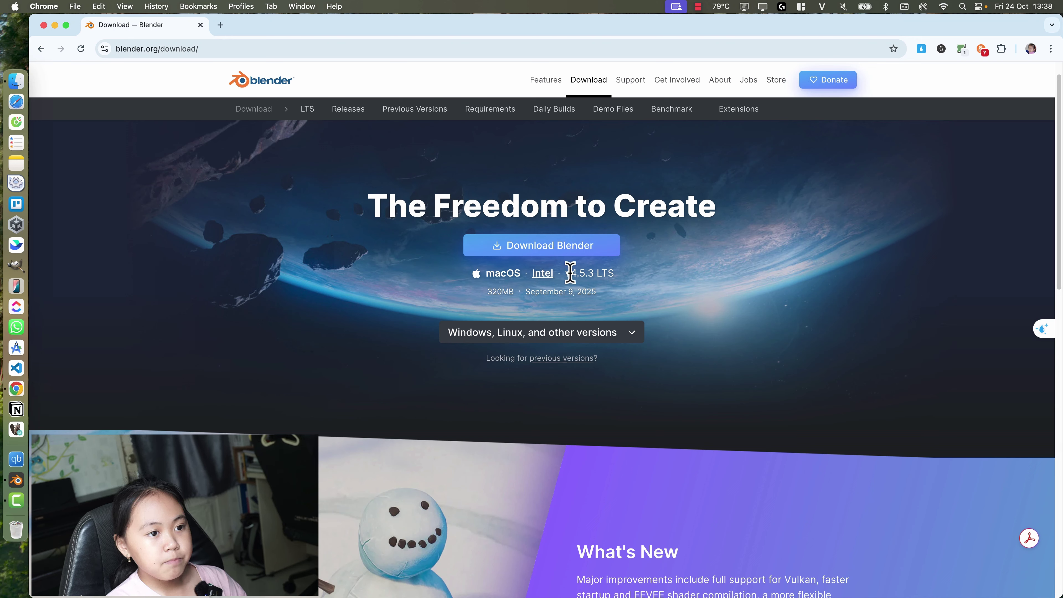
left_click_drag(570, 273, 601, 274)
left_click(657, 282)
Switch back to Blender and start a new General file
left_click(15, 480)
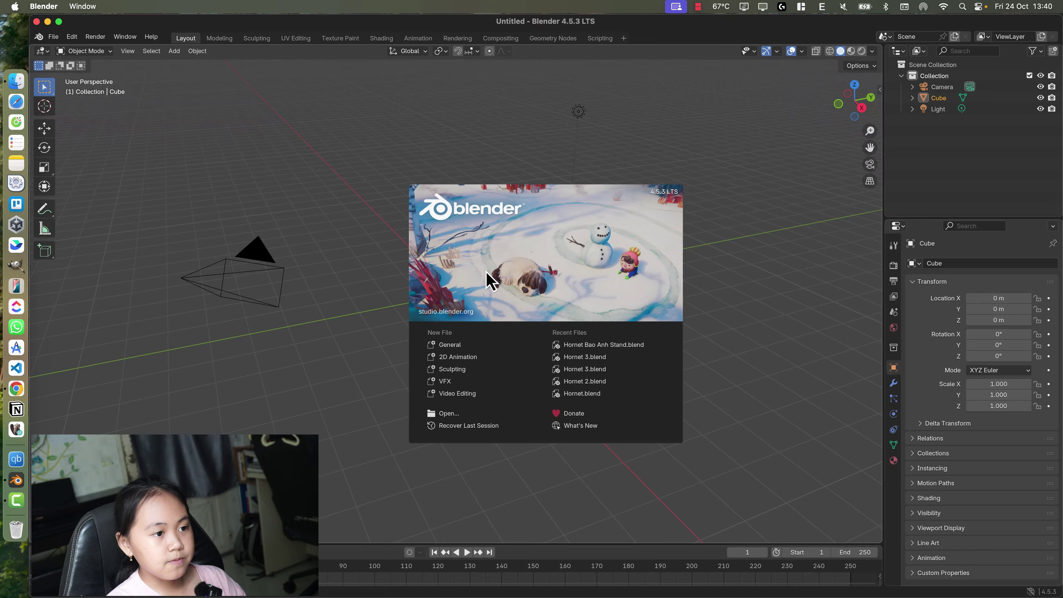
left_click(447, 350)
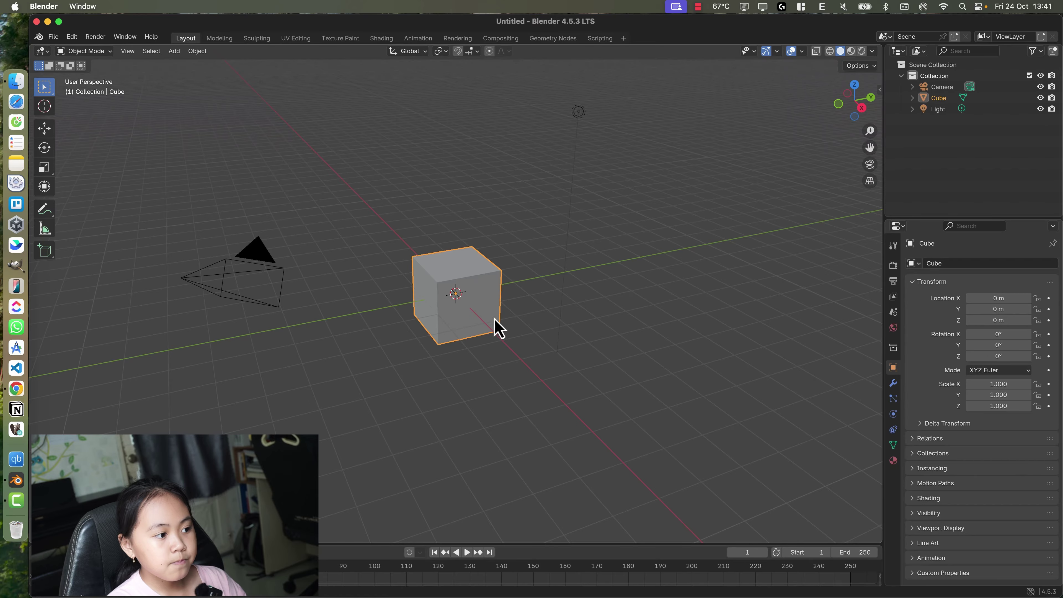
Examine the default cube in the 3D viewport from nearer and farther away
middle_click_drag(416, 333, 520, 317)
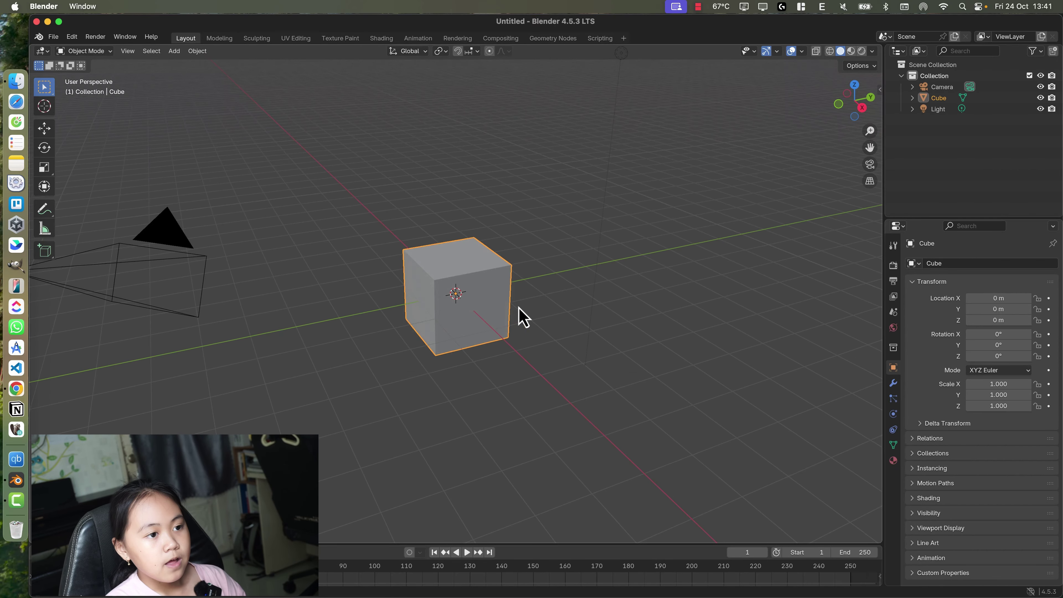
scroll(519, 308, "down", 1)
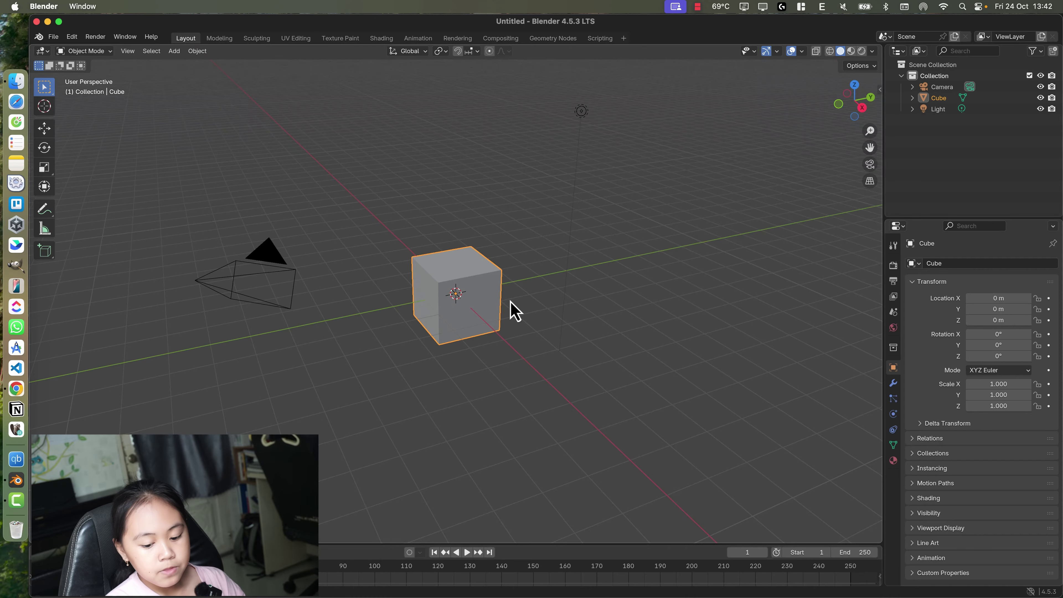
scroll(514, 312, "down", 2)
scroll(515, 312, "up", 4)
scroll(515, 312, "down", 4)
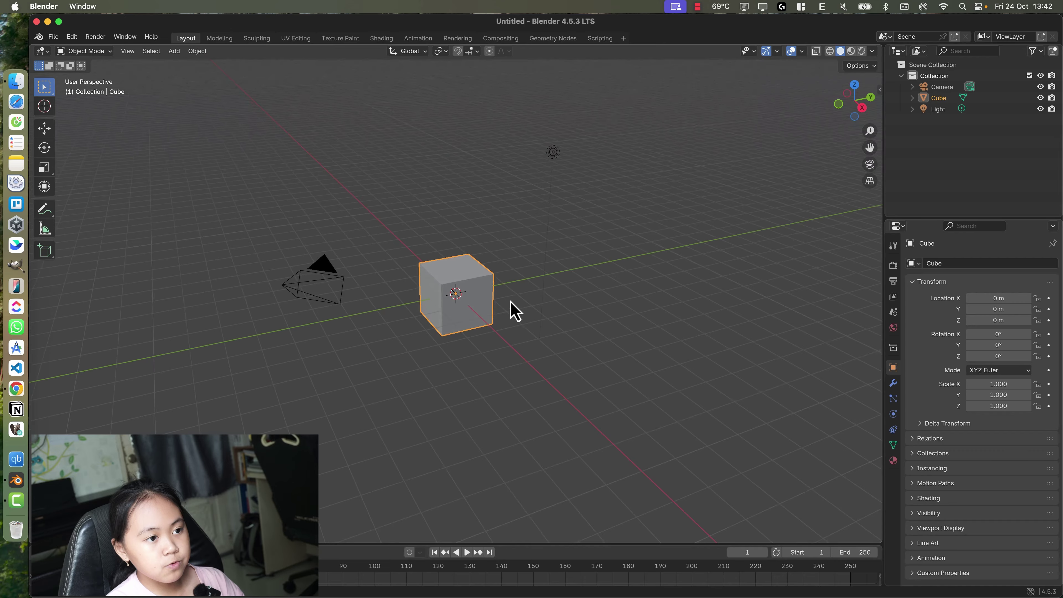
scroll(515, 312, "up", 2)
scroll(514, 312, "down", 2)
scroll(515, 312, "up", 2)
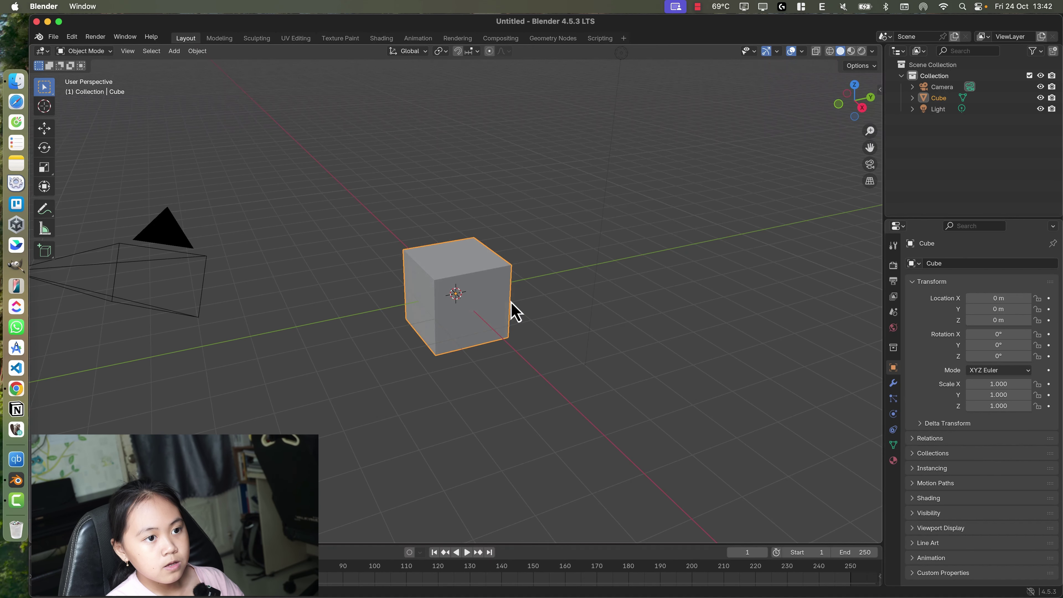
scroll(515, 311, "down", 2)
scroll(515, 312, "up", 2)
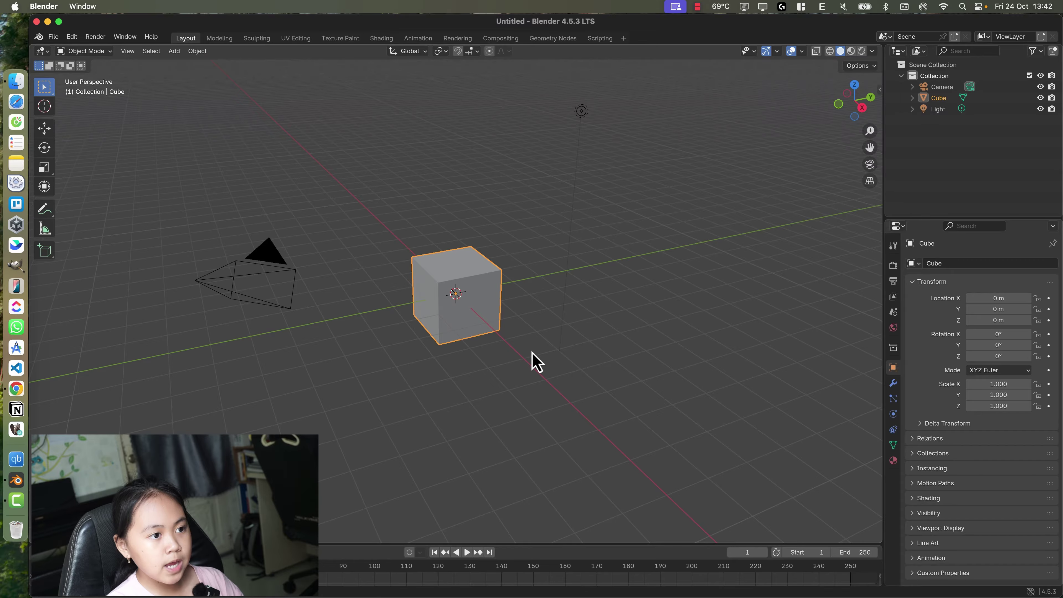
Examine the cube from several sides by orbiting, panning and zooming the 3D viewport
scroll(533, 353, "left", 5)
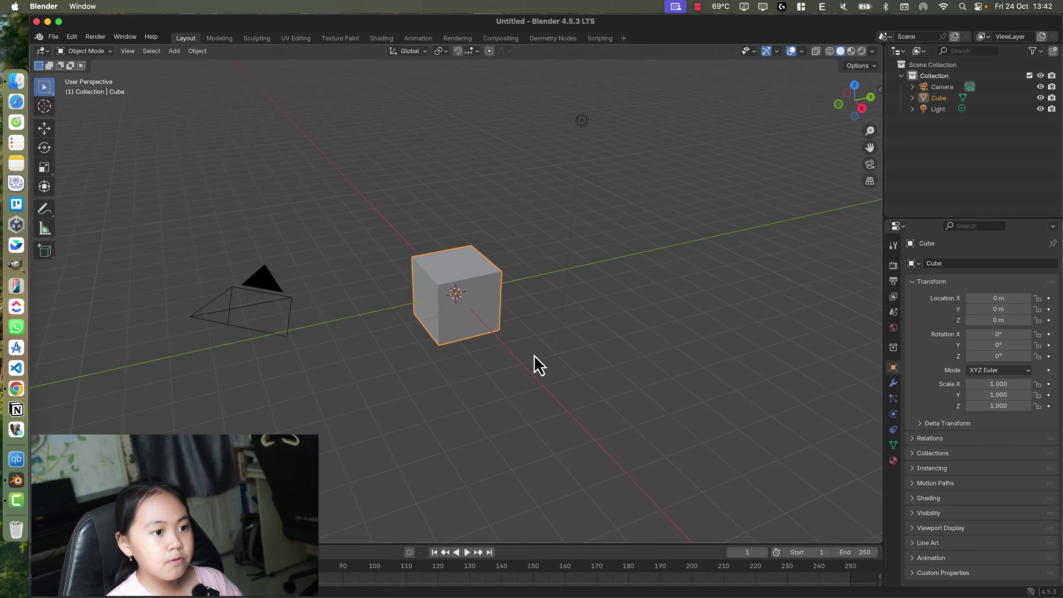
middle_click_drag(517, 357, 423, 354)
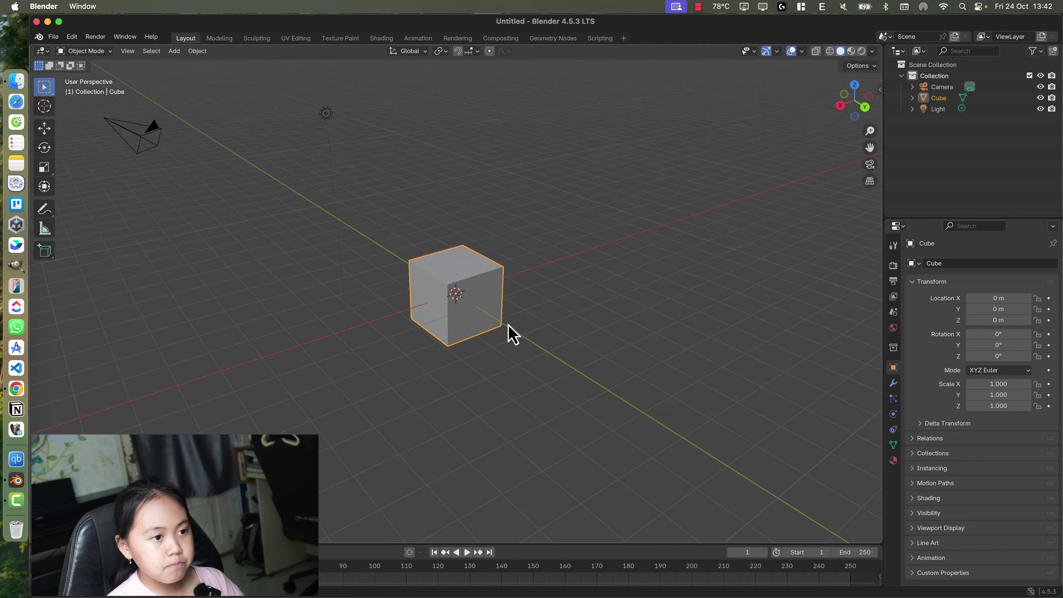
mouse_move(512, 335)
middle_mouse_down("shift")
mouse_move(498, 335)
mouse_move(527, 256)
mouse_move(539, 385)
mouse_move(558, 325)
mouse_move(572, 339)
mouse_move(505, 345)
middle_mouse_up("shift")
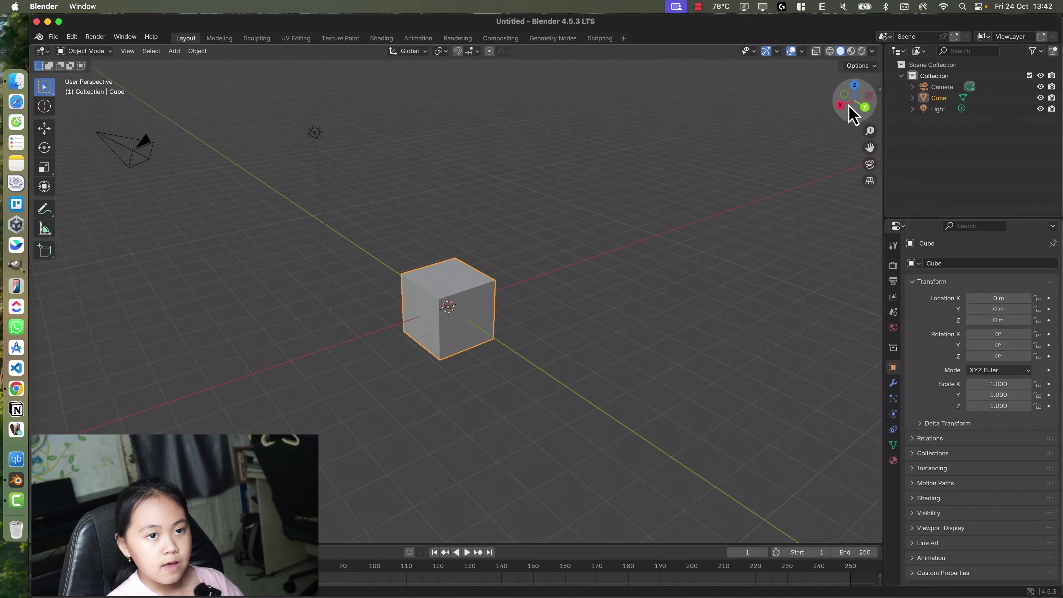
left_click_drag(851, 115, 870, 150)
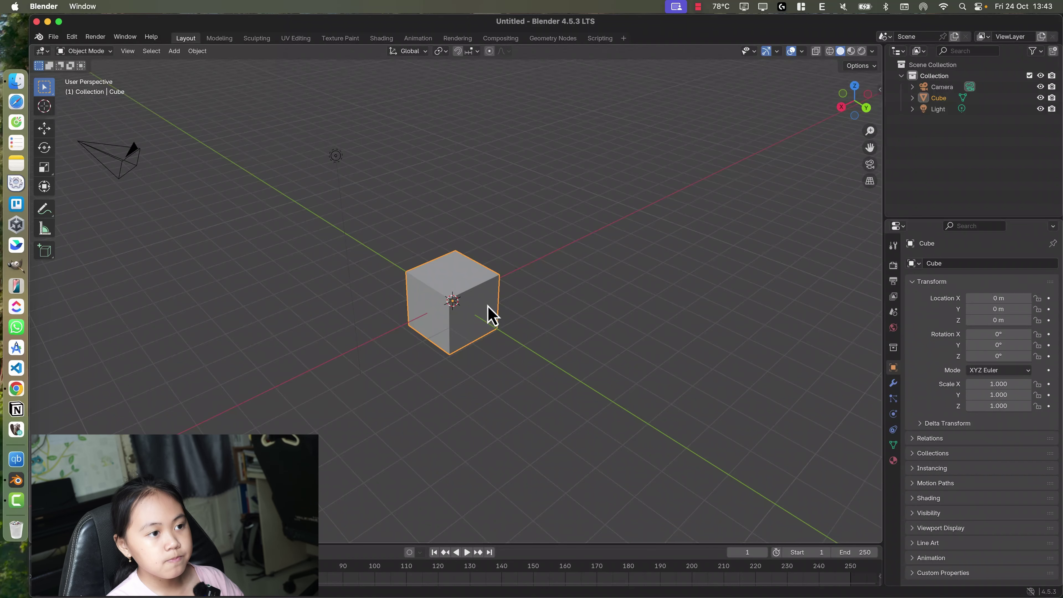
mouse_move(485, 302)
middle_mouse_down()
mouse_move(358, 292)
mouse_move(531, 302)
mouse_move(446, 309)
mouse_move(507, 301)
mouse_move(498, 306)
middle_mouse_up()
scroll(478, 305, "up", 3)
scroll(493, 311, "down", 3)
scroll(492, 308, "up", 1)
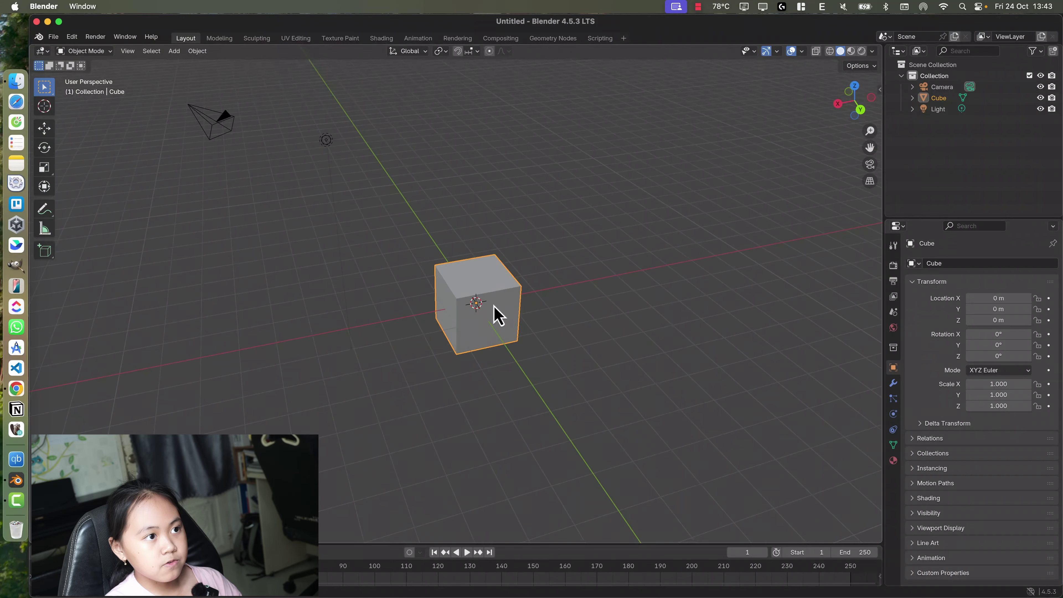
scroll(493, 305, "up", 1)
scroll(505, 304, "down", 2)
scroll(510, 294, "up", 3)
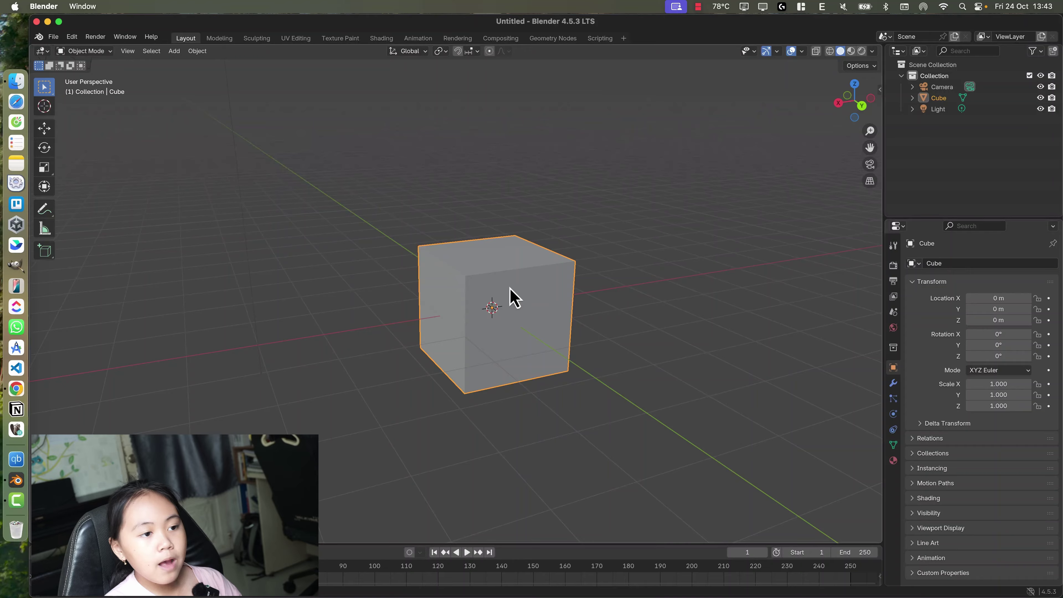
scroll(515, 301, "down", 2)
middle_click_drag(514, 301, 497, 302)
scroll(502, 303, "up", 1)
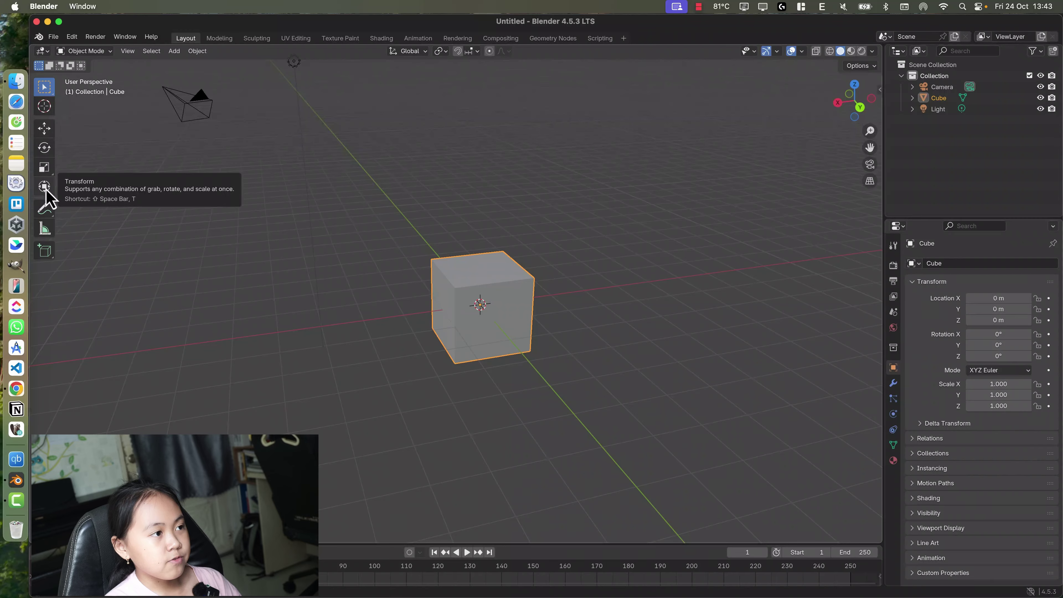
Try the Move tool to see its axis arrows on the cube, and return to the Select Box tool
left_click(44, 129)
middle_click_drag(507, 399, 520, 394)
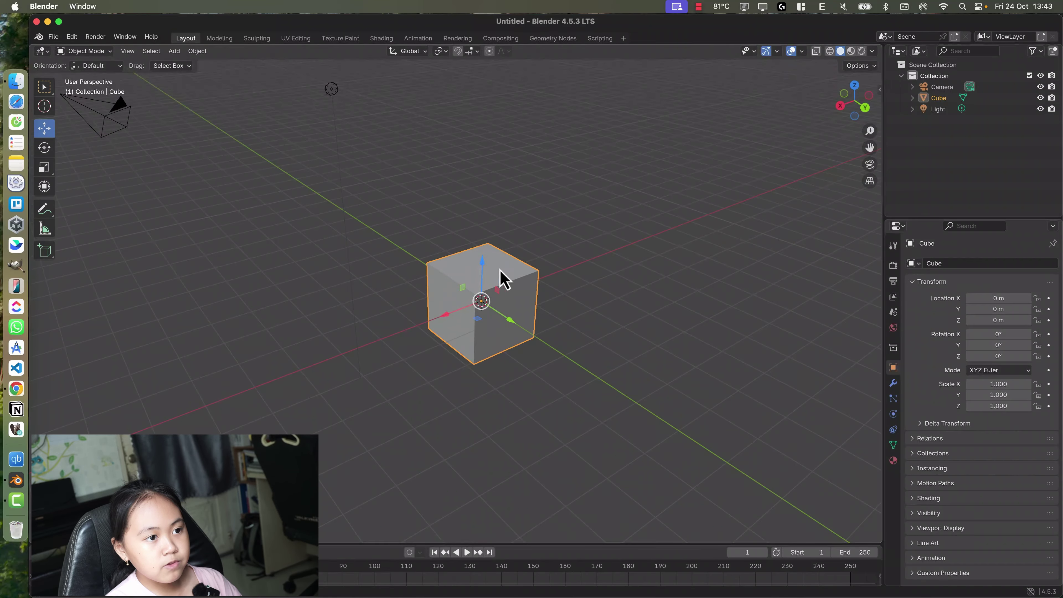
left_click(44, 87)
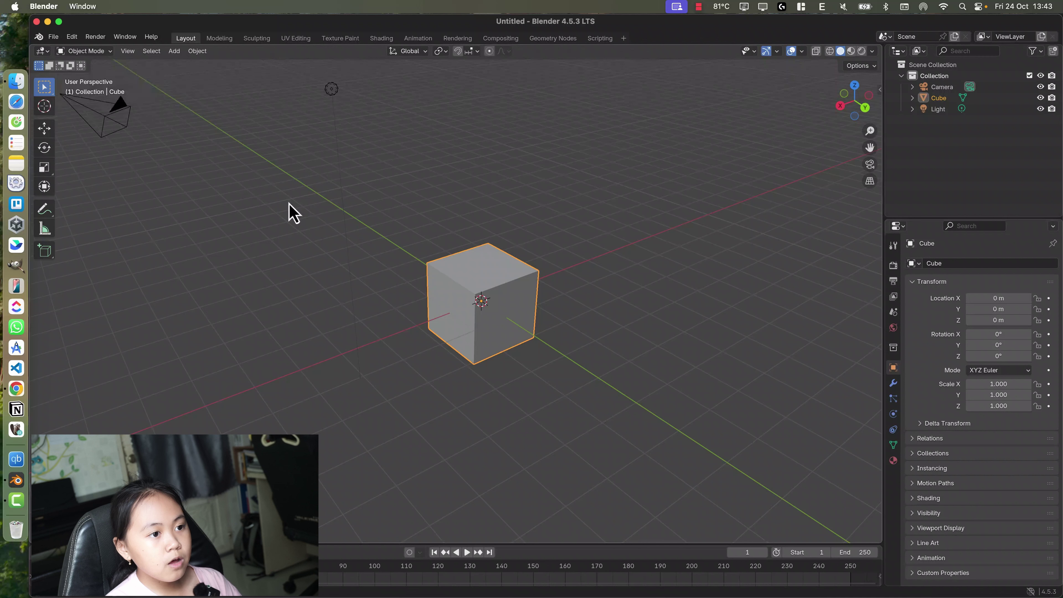
Deselect the cube, select it again, and clear the selection once more
left_click(565, 241)
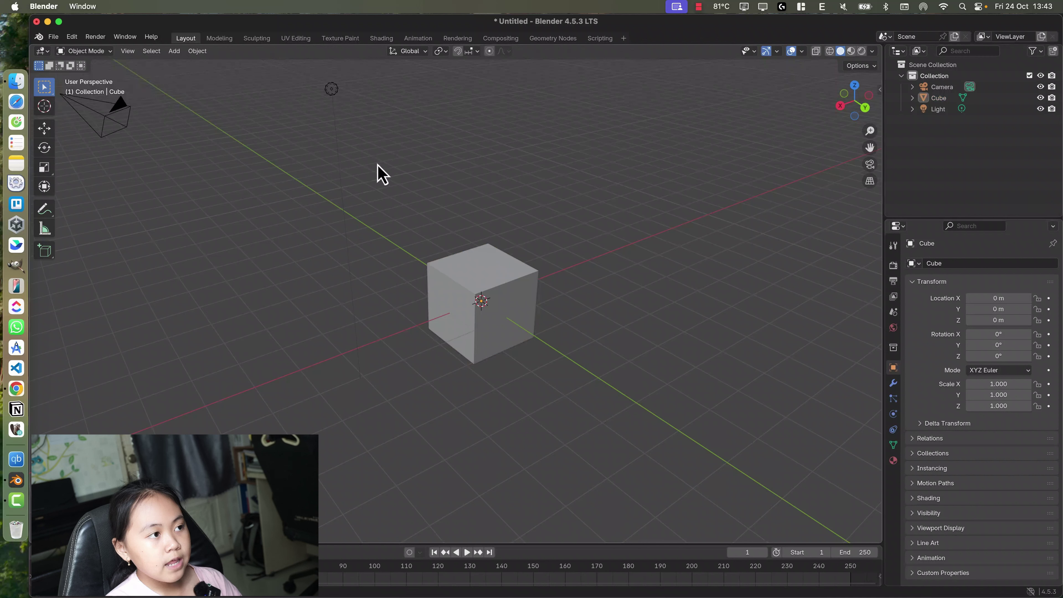
left_click(522, 279)
left_click(551, 245)
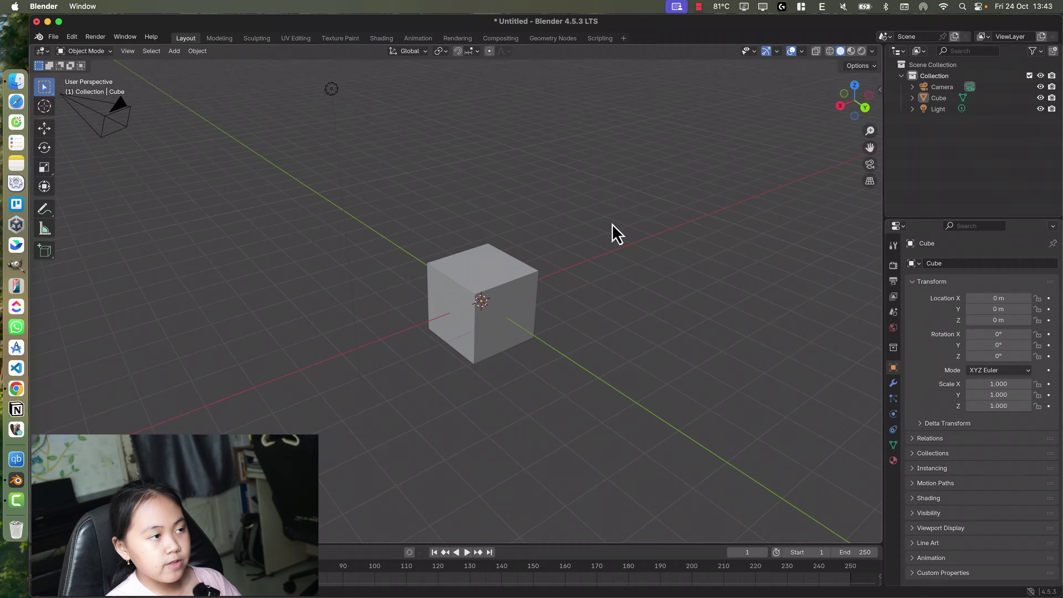
Select the cube with the Move tool and shift it to about -0.001 m on X and -0.003 m on Z
left_click(44, 128)
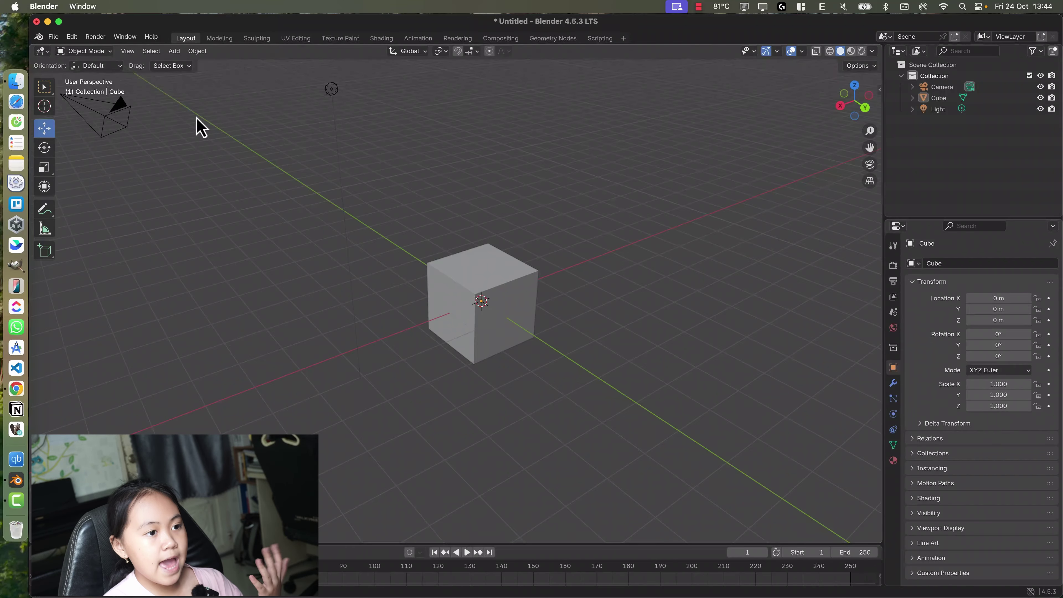
left_click(482, 319)
scroll(481, 318, "up", 1)
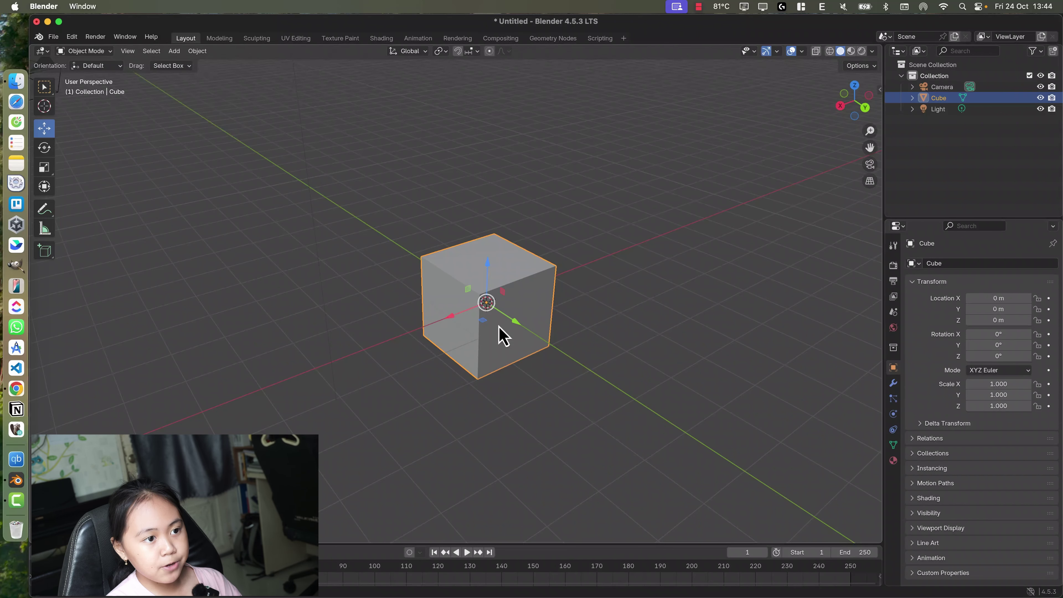
scroll(499, 326, "down", 1)
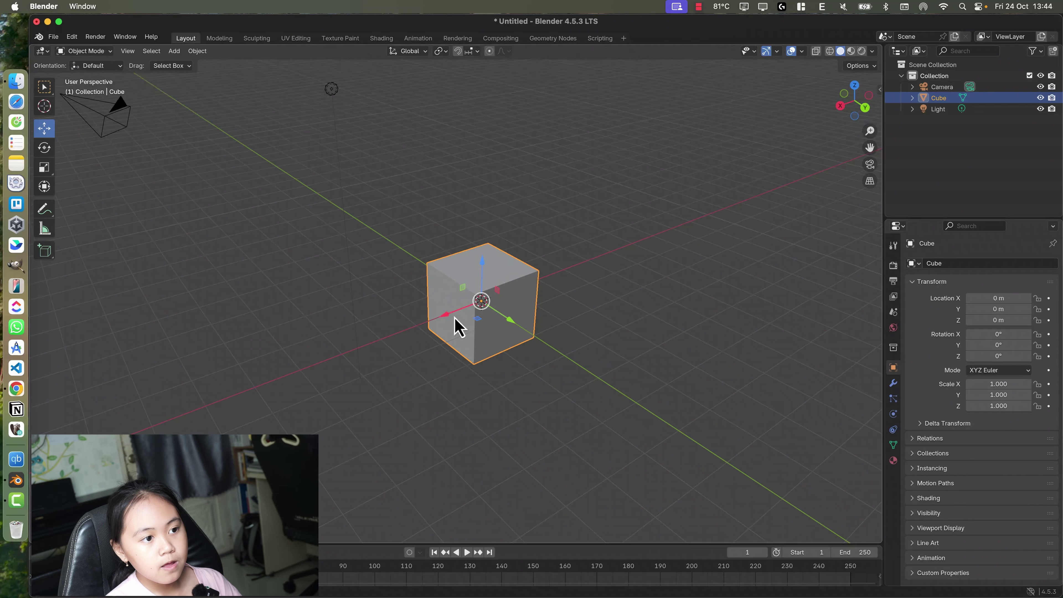
mouse_move(444, 315)
left_mouse_down()
mouse_move(406, 327)
mouse_move(458, 309)
mouse_move(444, 314)
left_mouse_up()
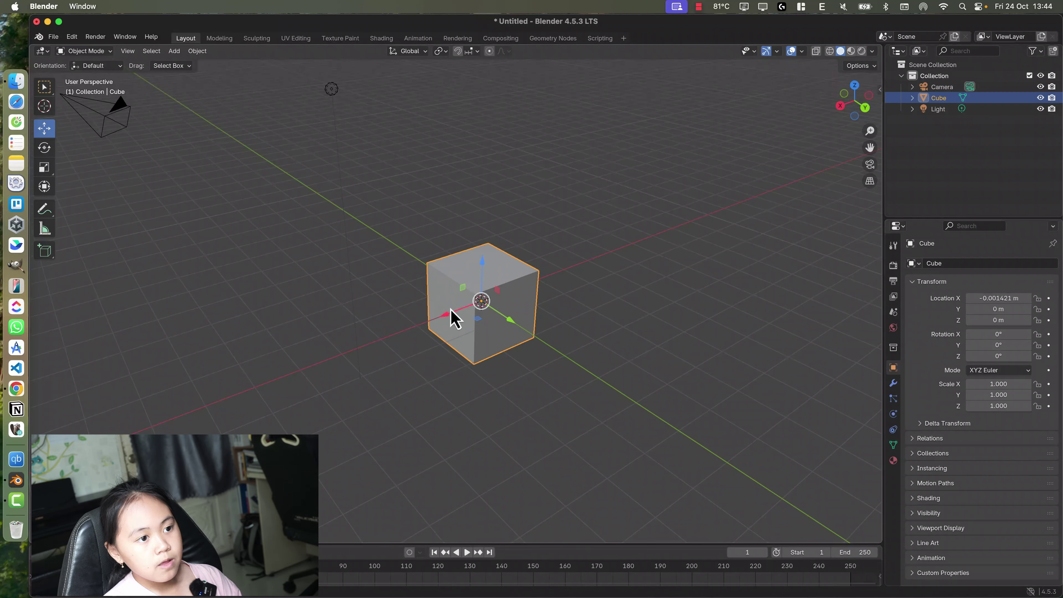
mouse_move(482, 268)
left_mouse_down()
mouse_move(484, 252)
mouse_move(491, 263)
left_mouse_up()
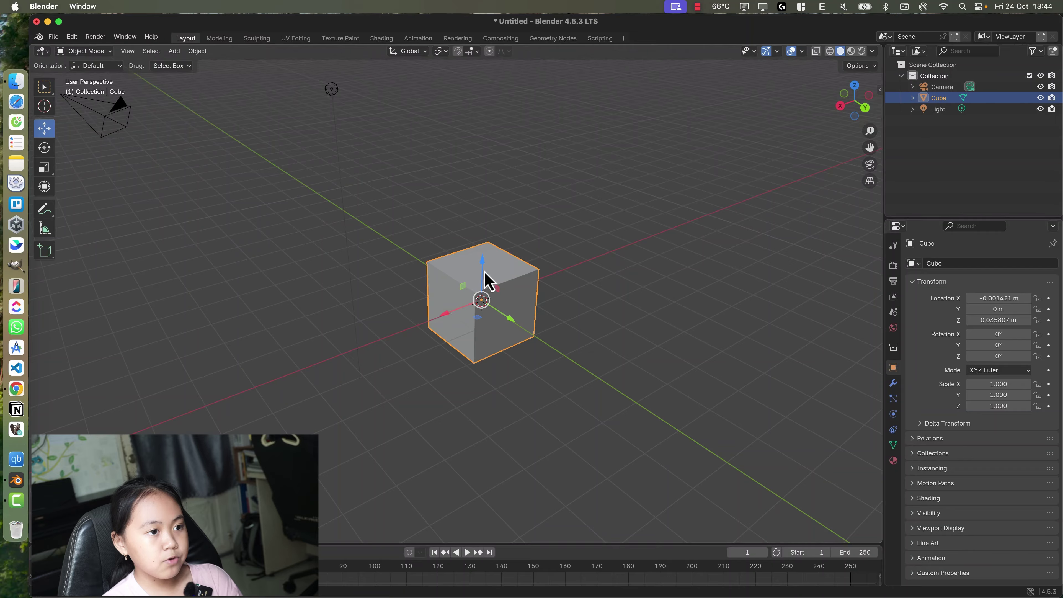
mouse_move(484, 264)
left_mouse_down()
mouse_move(484, 238)
mouse_move(488, 268)
mouse_move(493, 247)
mouse_move(501, 273)
left_mouse_up()
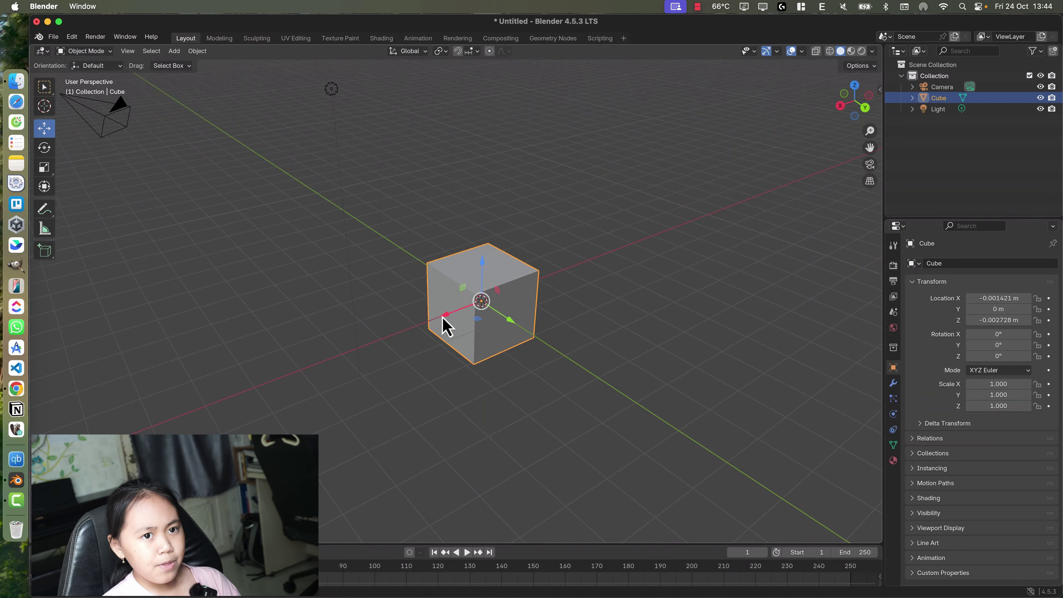
Move the cube to about X 0.196 m, Y 0 m, Z -0.004 m, and return to the Select Box tool
mouse_move(445, 326)
left_mouse_down()
mouse_move(427, 320)
mouse_move(437, 321)
left_mouse_up()
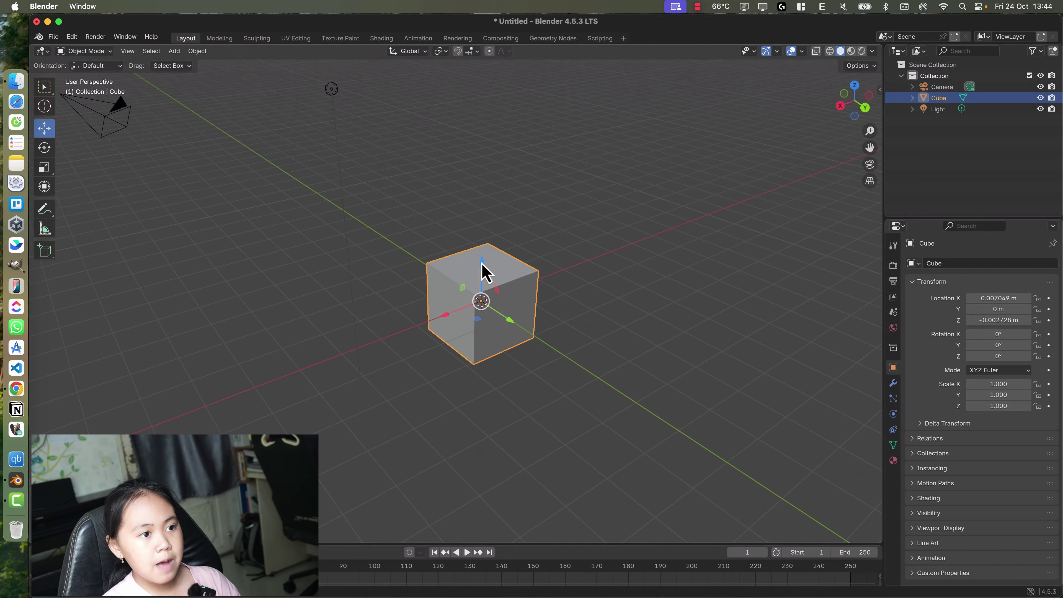
left_click_drag(484, 272, 444, 337)
mouse_move(507, 326)
left_mouse_down()
mouse_move(550, 337)
mouse_move(441, 309)
mouse_move(543, 340)
mouse_move(464, 316)
mouse_move(510, 344)
left_mouse_up()
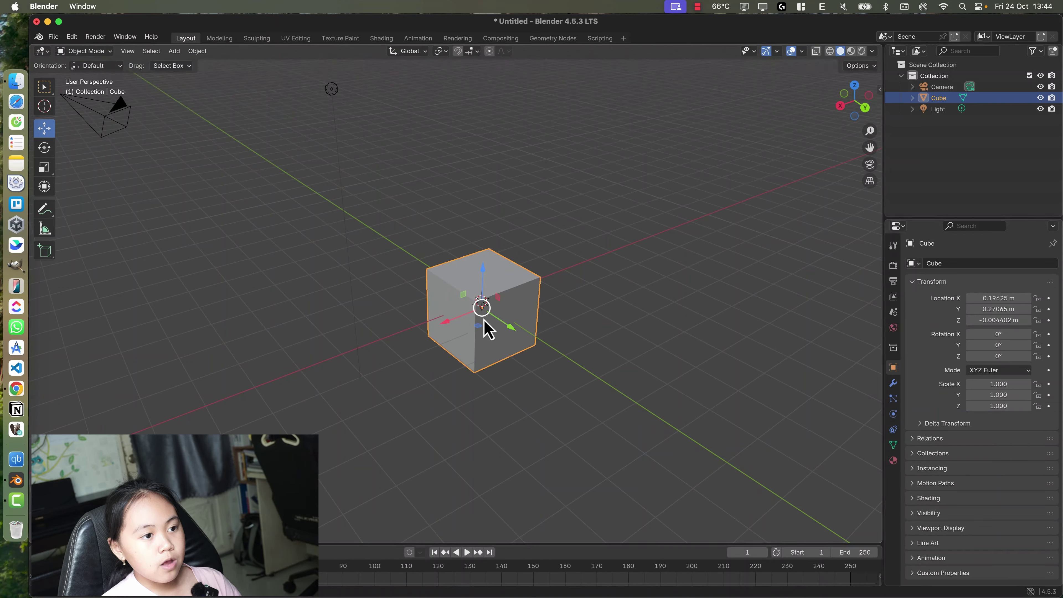
left_click_drag(481, 309, 526, 325)
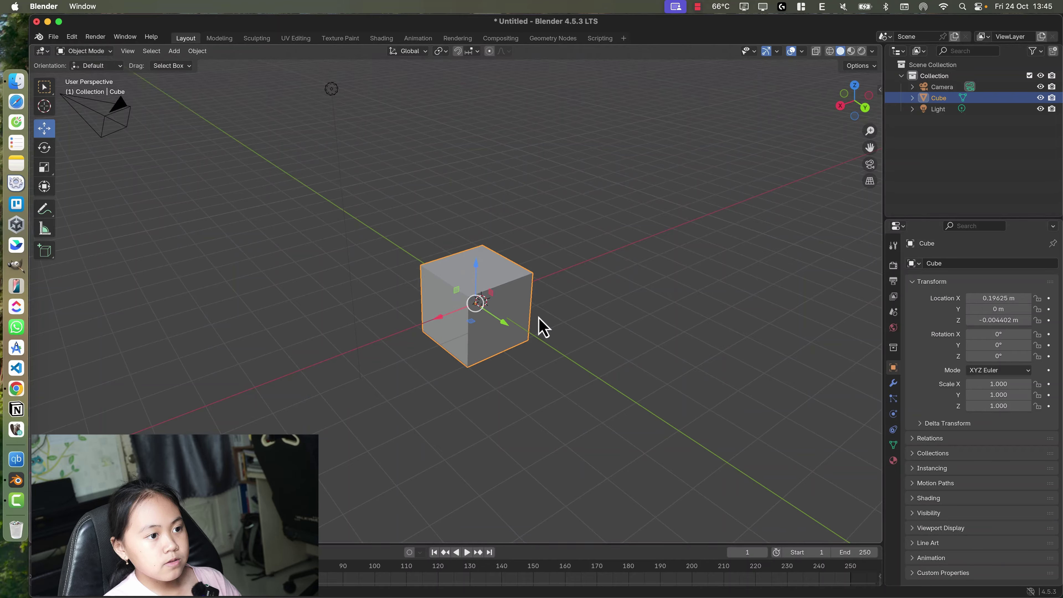
left_click(44, 88)
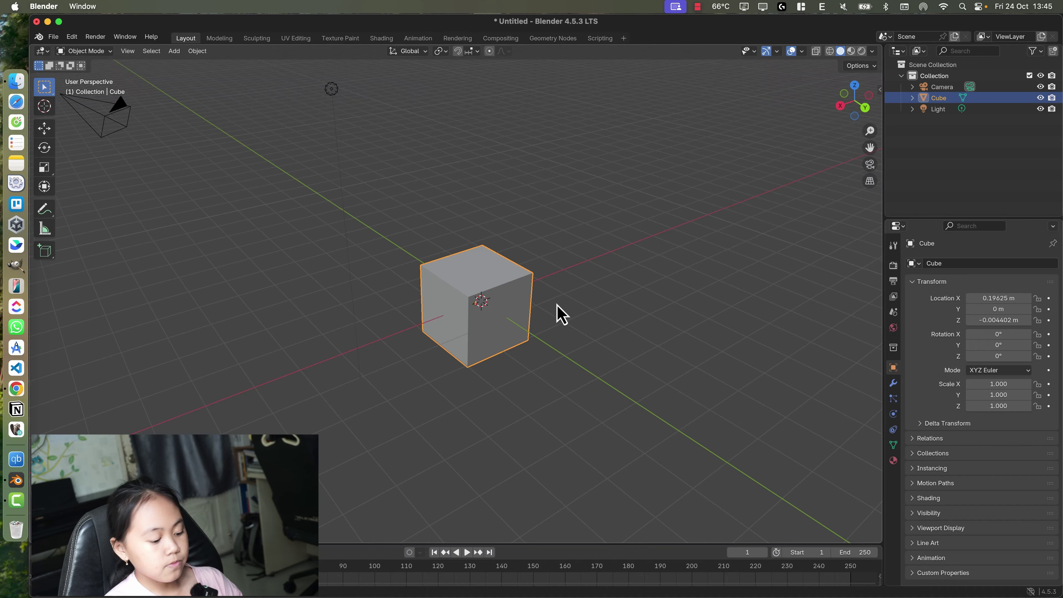
Try the Grab command on the selected cube
key("g")
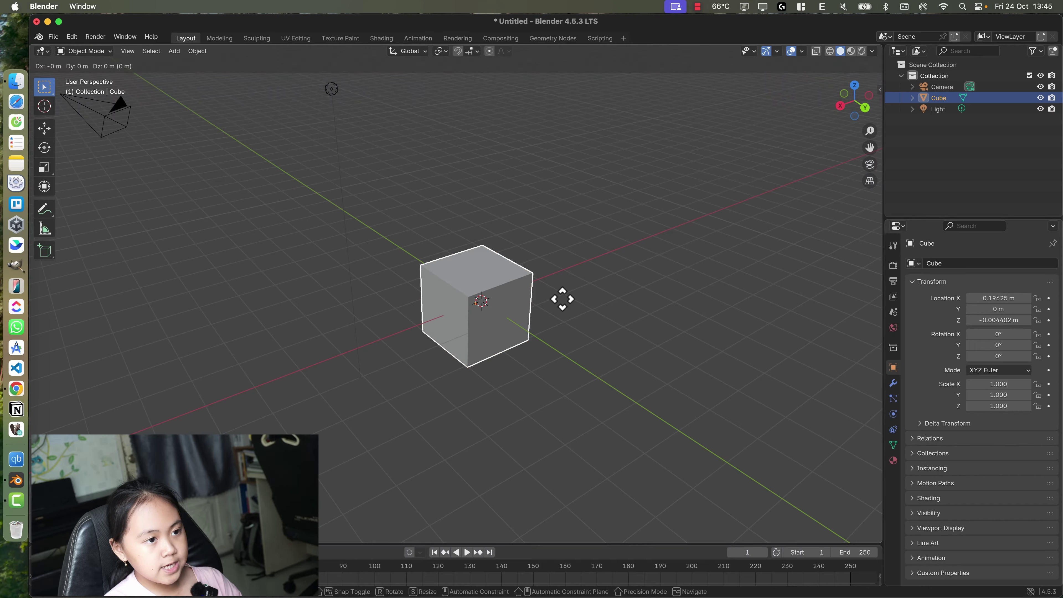
key("Escape")
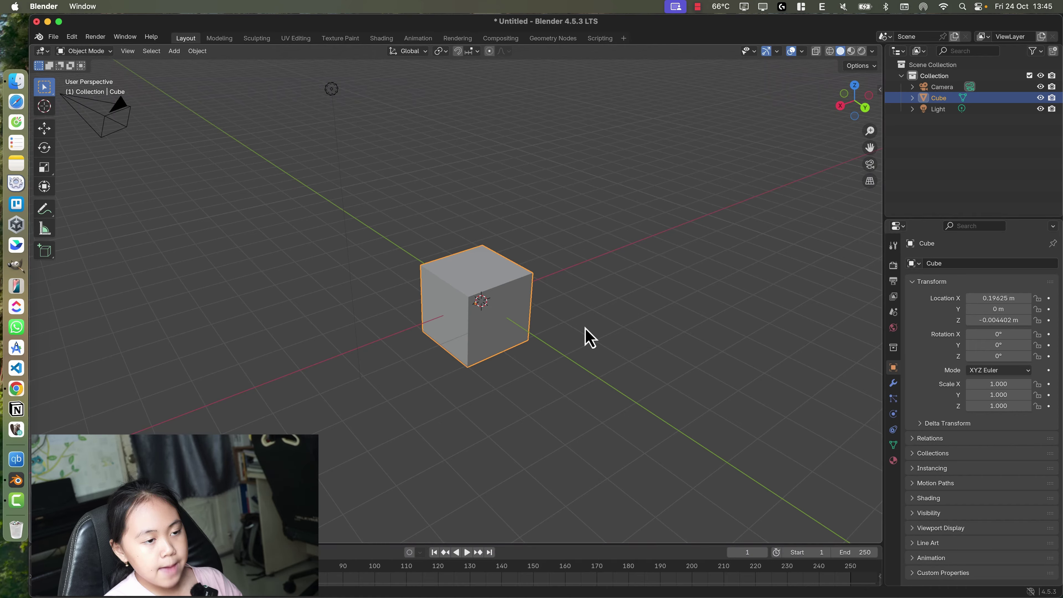
Grab the cube twice and move it freely to about X 0.049 m, Y 0.064 m, Z 0.058 m
key("g")
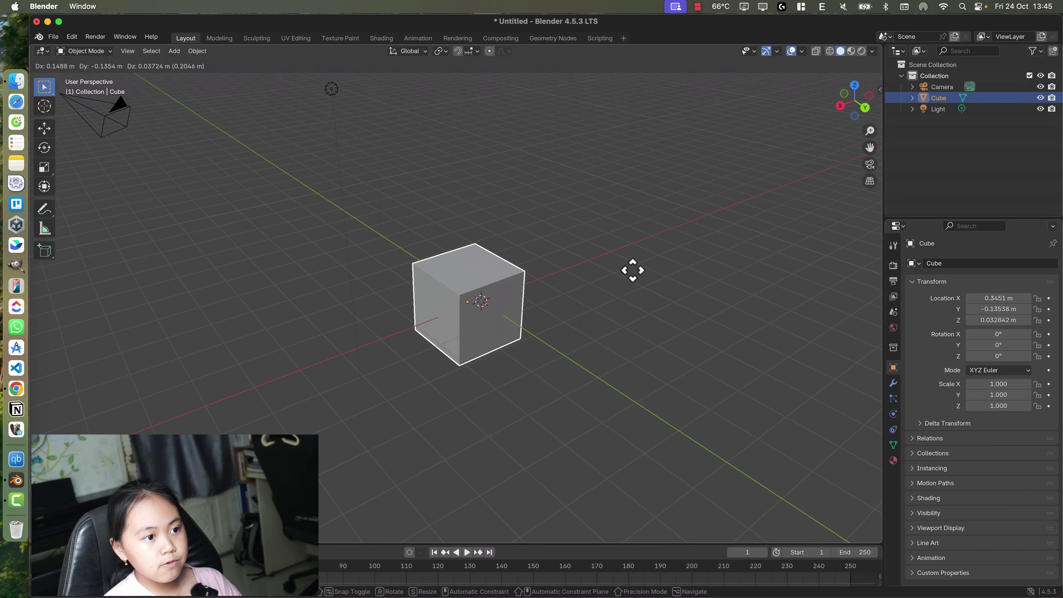
left_click(592, 331)
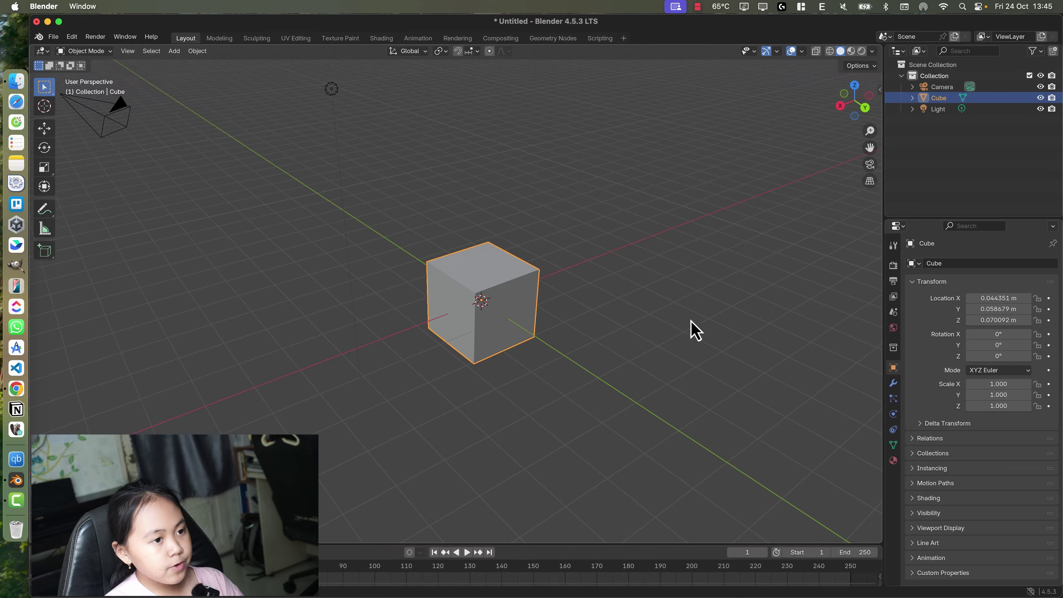
key("g")
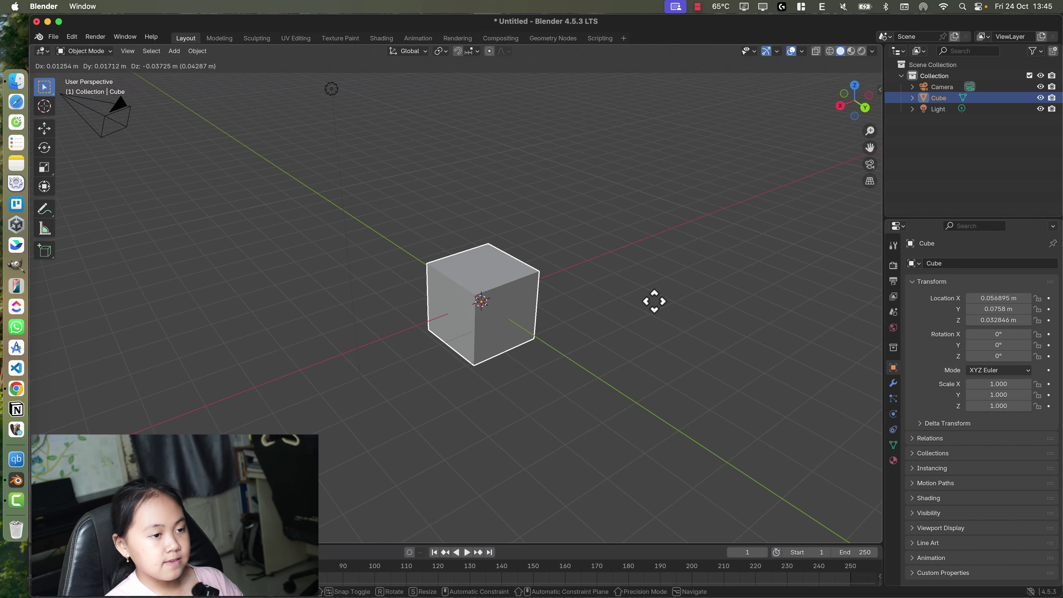
left_click(594, 288)
Raise the cube to about Z 0.352 m with the Move tool, and return to the Select Box tool
left_click(44, 128)
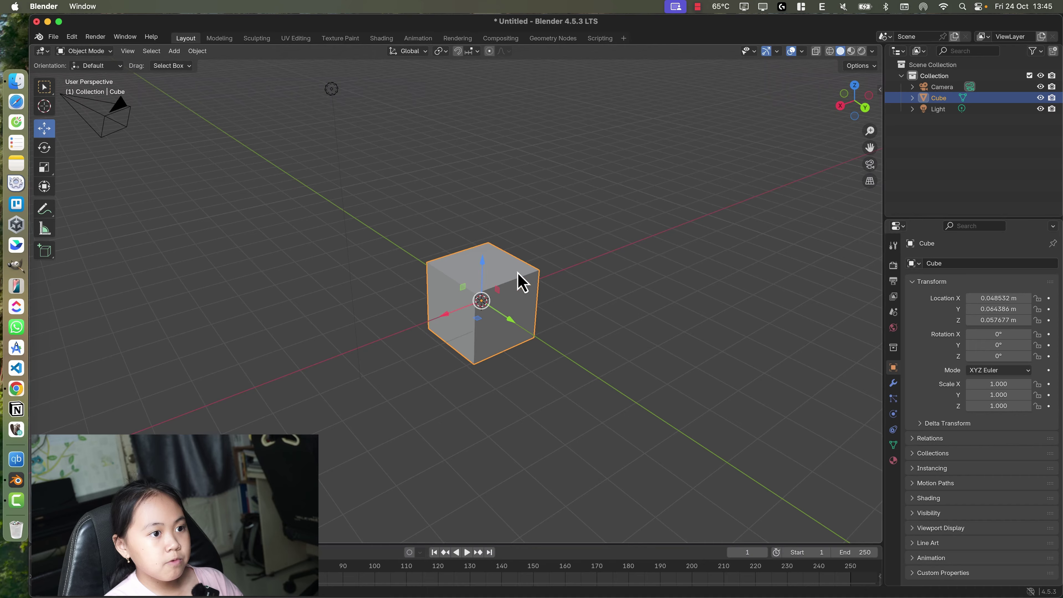
left_click_drag(482, 261, 481, 240)
left_click(44, 88)
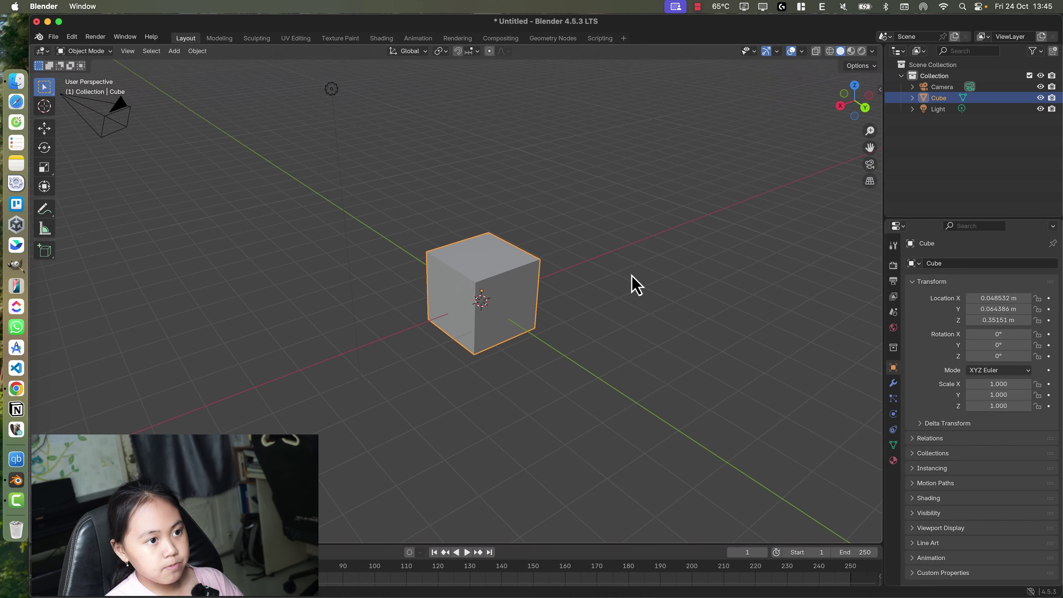
Grab the cube along the global Z axis up to about 1.962 m, and undo the vertical moves
key("g")
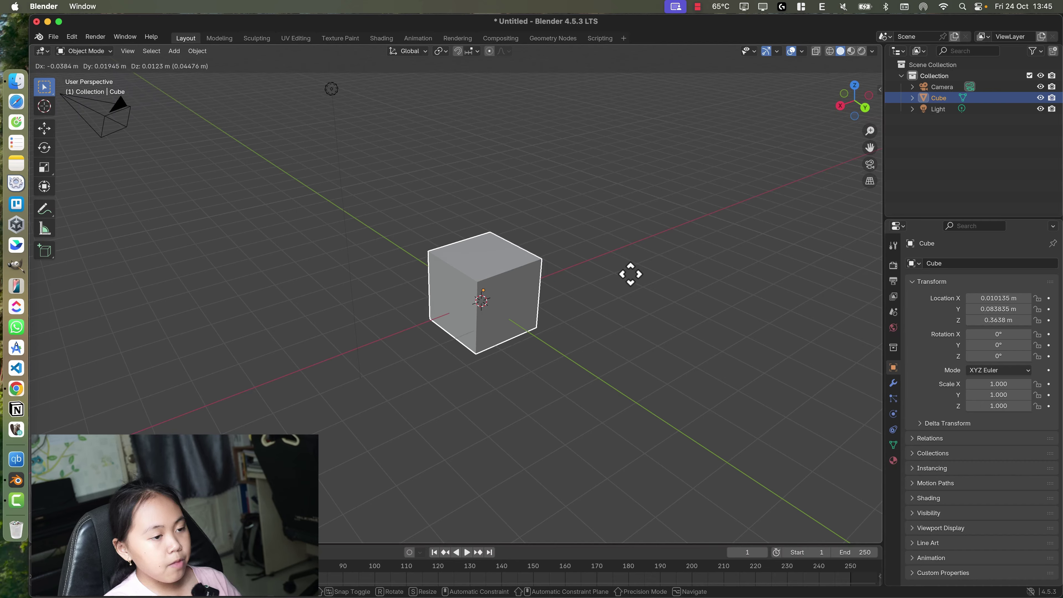
key("z")
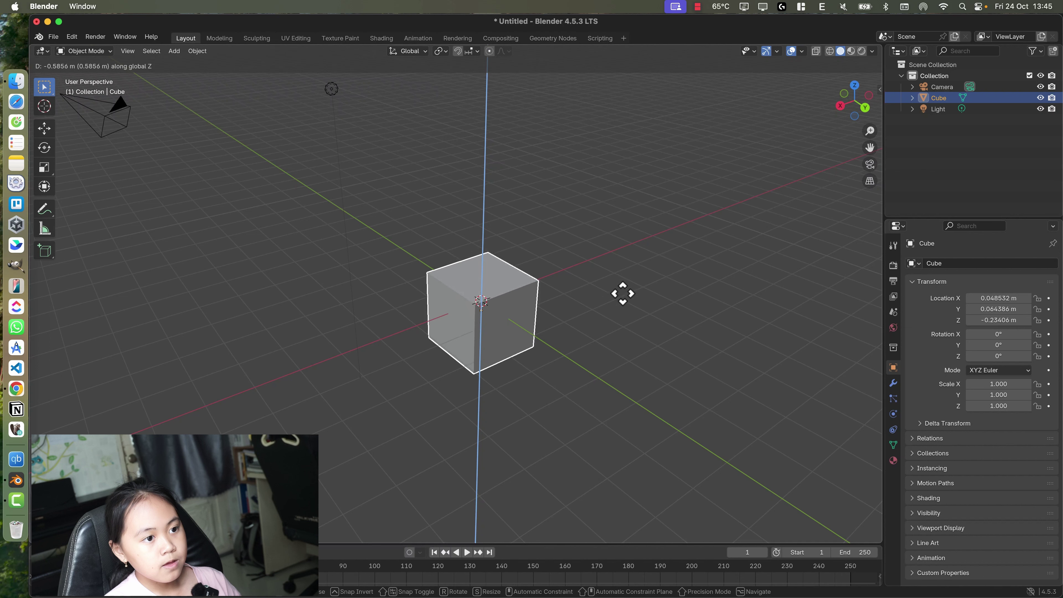
left_click(623, 216)
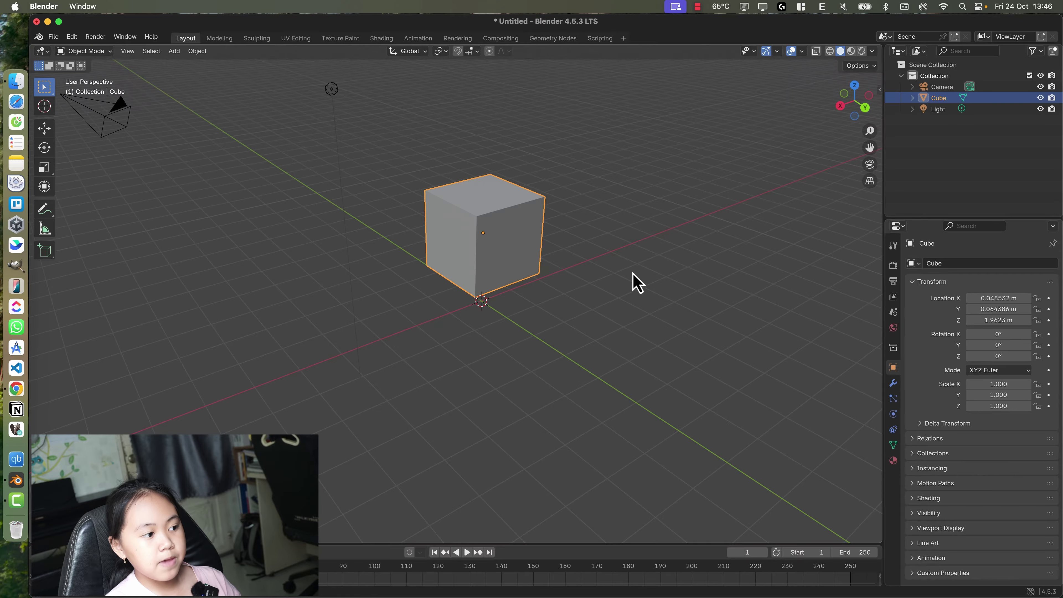
middle_click_drag(549, 220, 628, 341)
key("super+z")
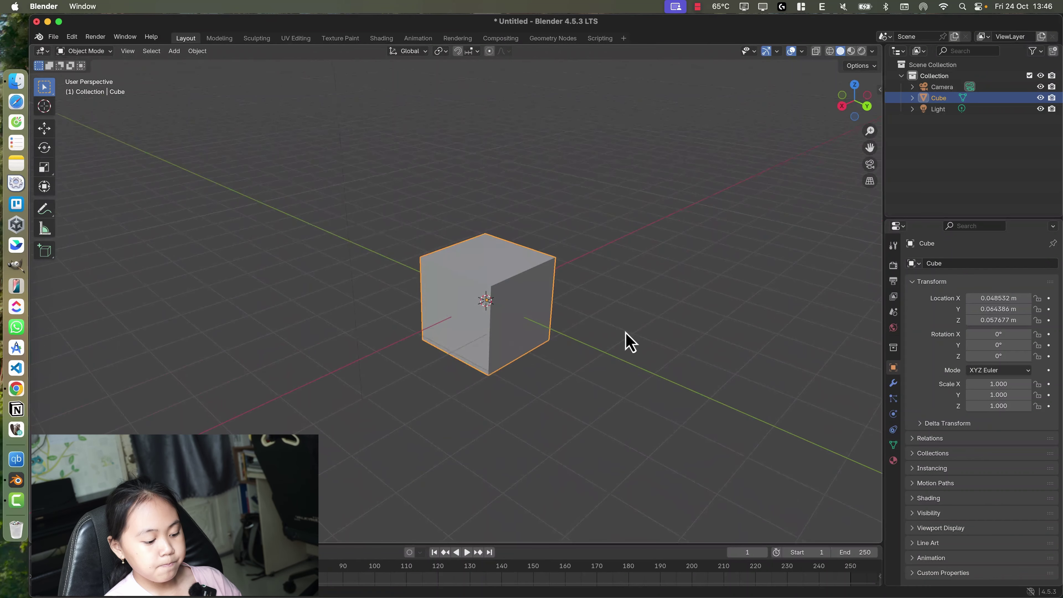
Try unconstrained Grab moves on the cube from two different viewing angles
key("g")
left_click(650, 164)
middle_click_drag(766, 543, 368, 126)
middle_click_drag(527, 221, 574, 271)
key("g")
left_click(521, 337)
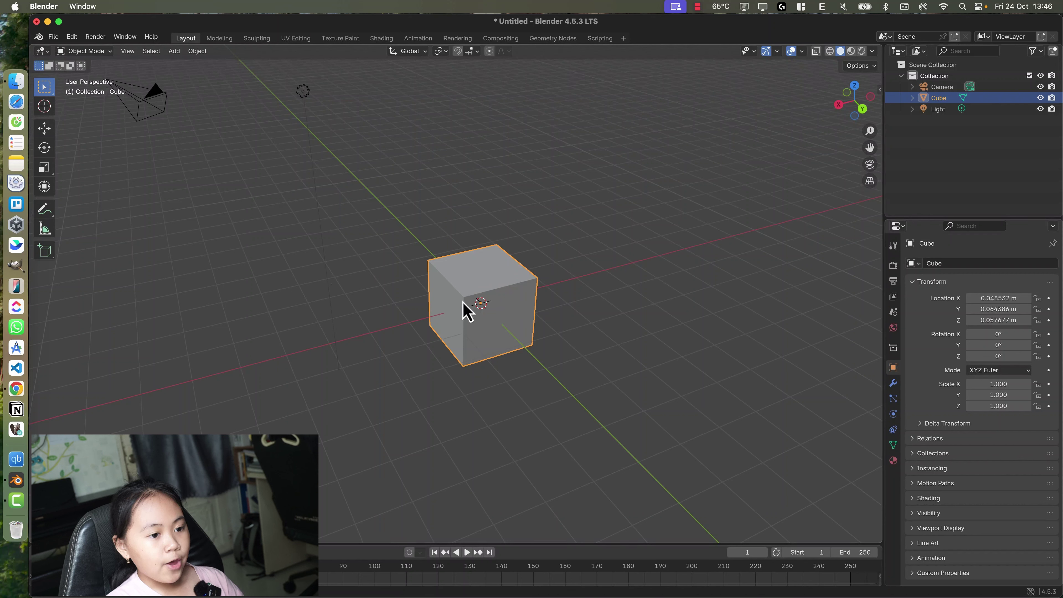
Delete the selected cube from the scene and confirm the deletion
right_click(465, 277)
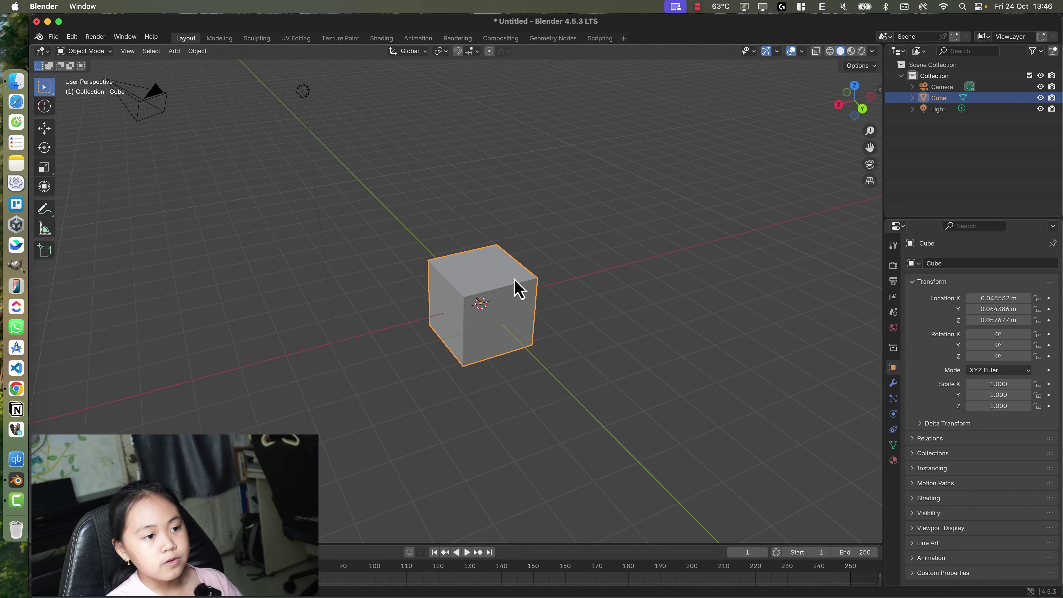
key("x")
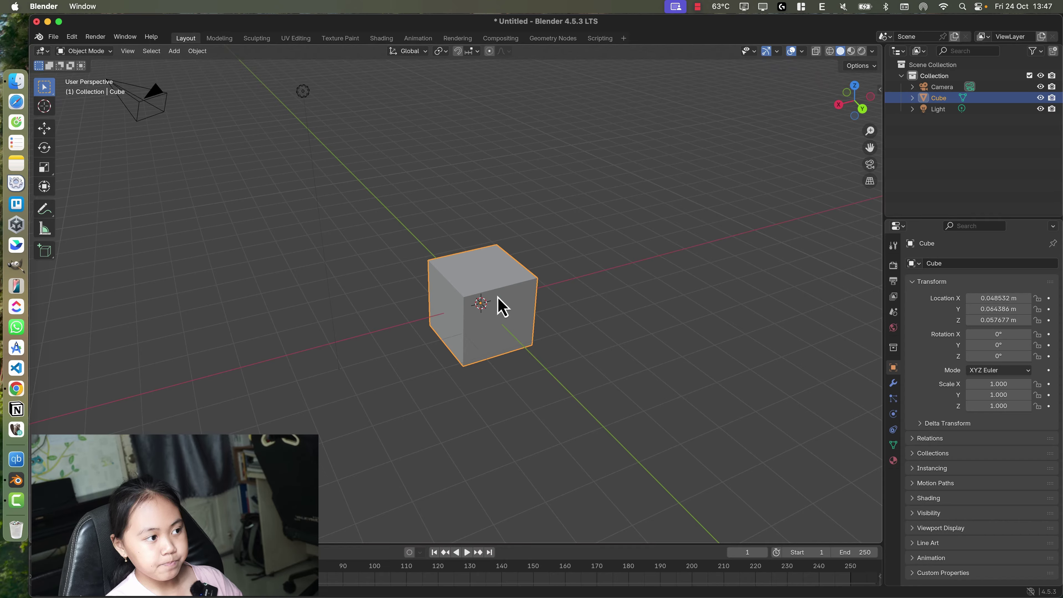
key("x")
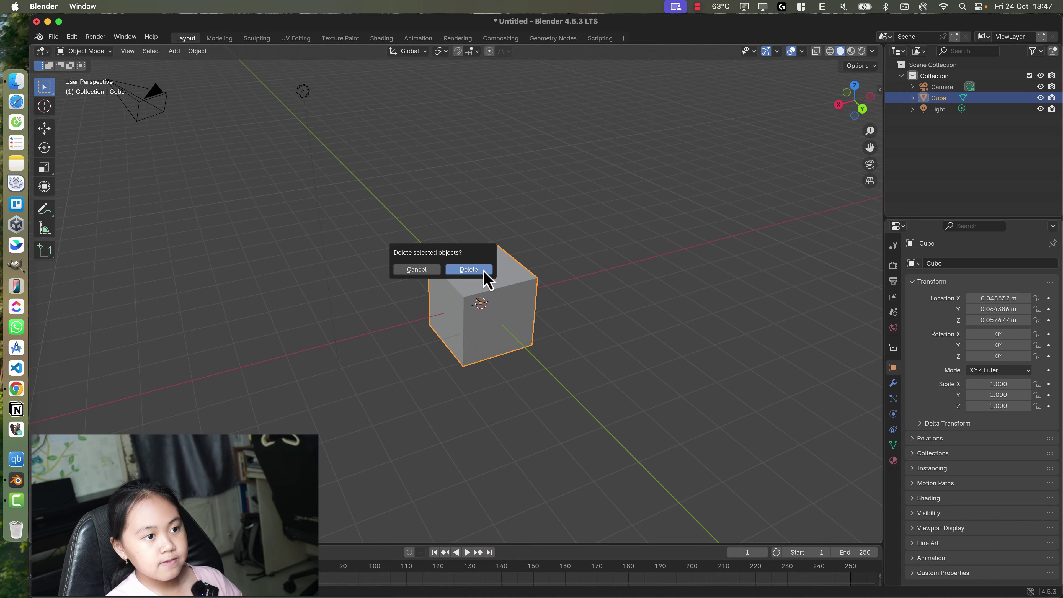
left_click(486, 275)
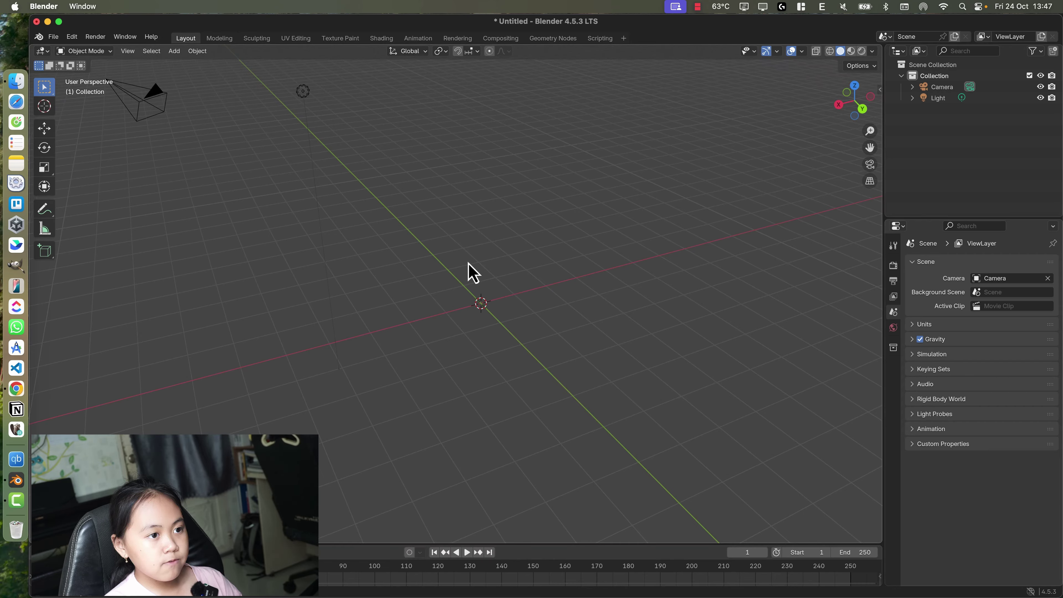
Browse the object types that can be added to the scene, from Mesh down to Collection Instance
key("shift+a")
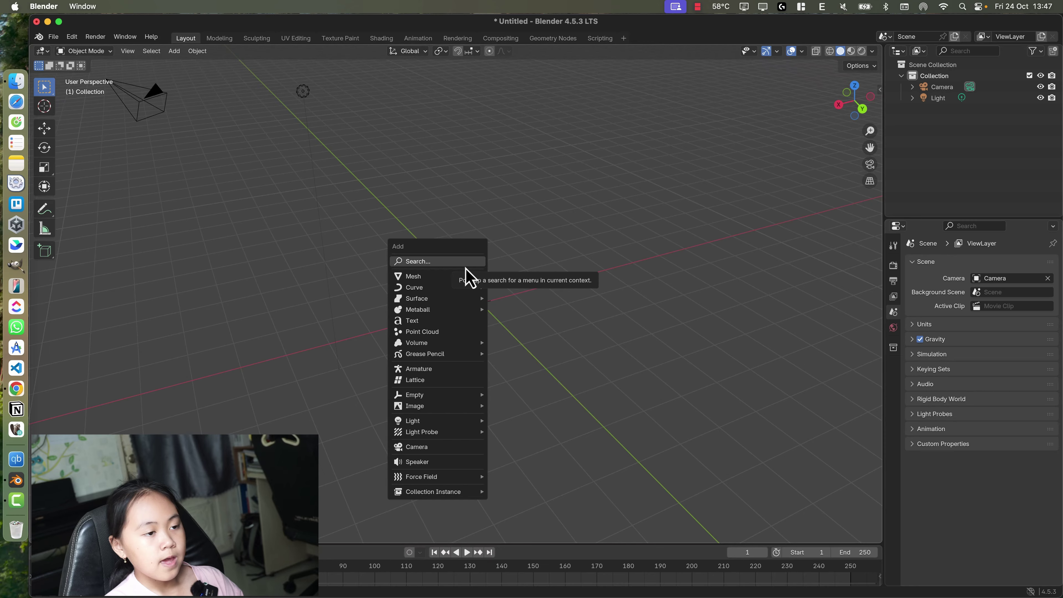
mouse_move(464, 277)
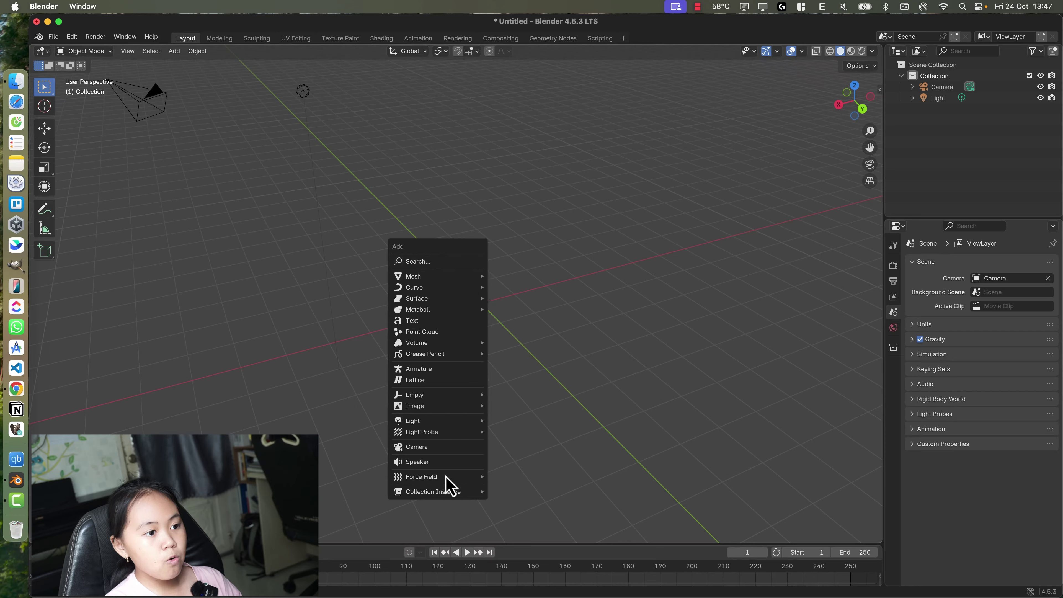
mouse_move(442, 489)
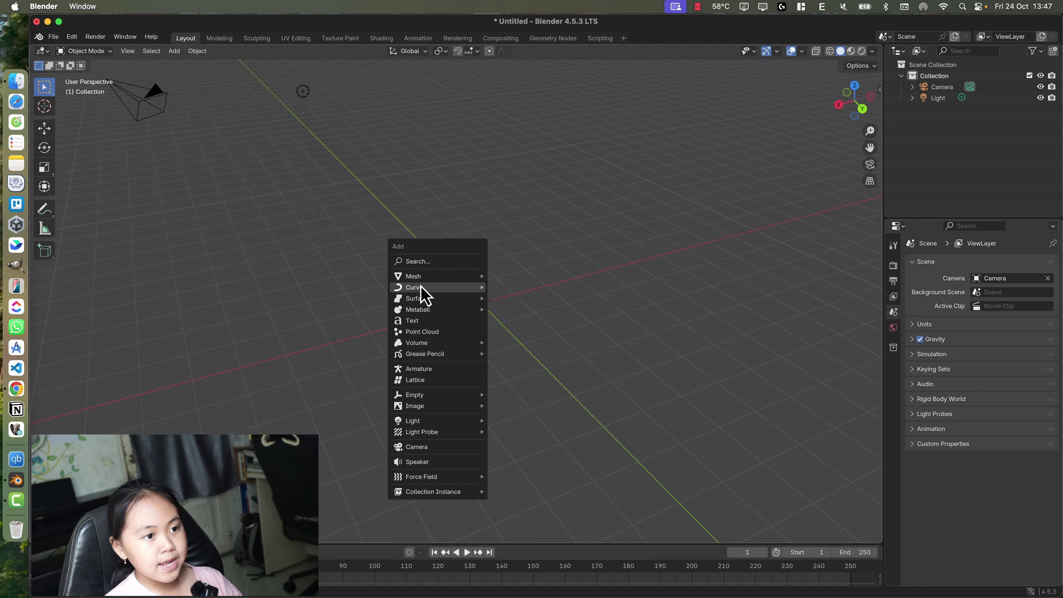
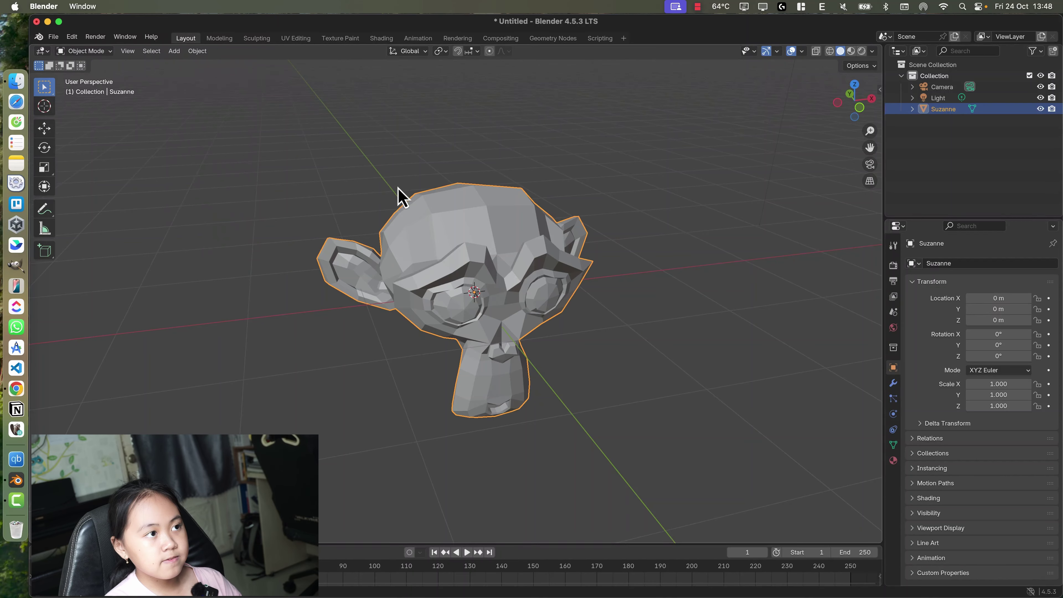
Bring up the list of addable object types again, and dismiss it without adding anything
key("shift+a")
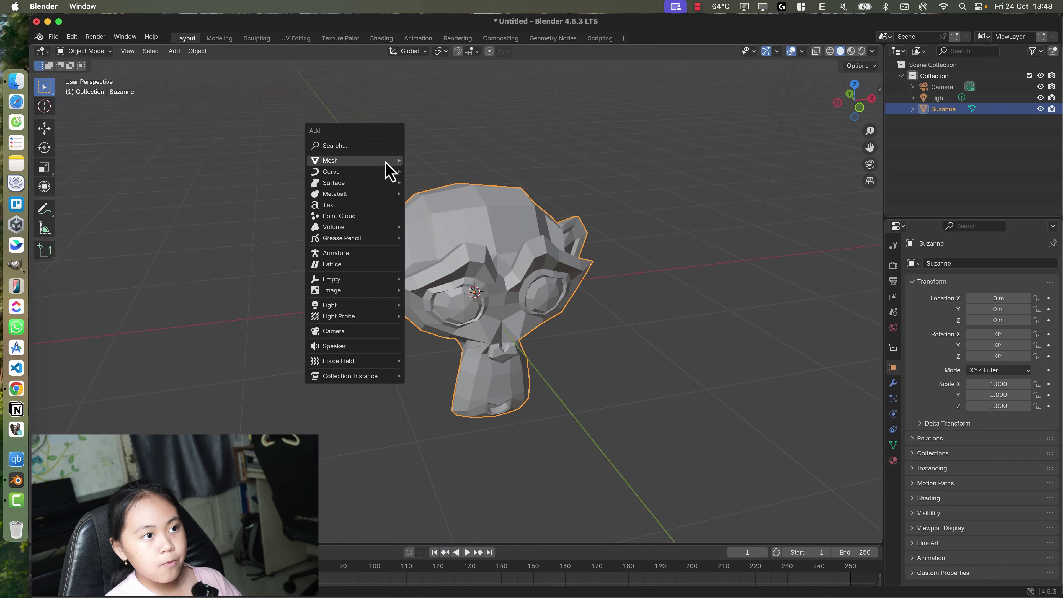
mouse_move(386, 162)
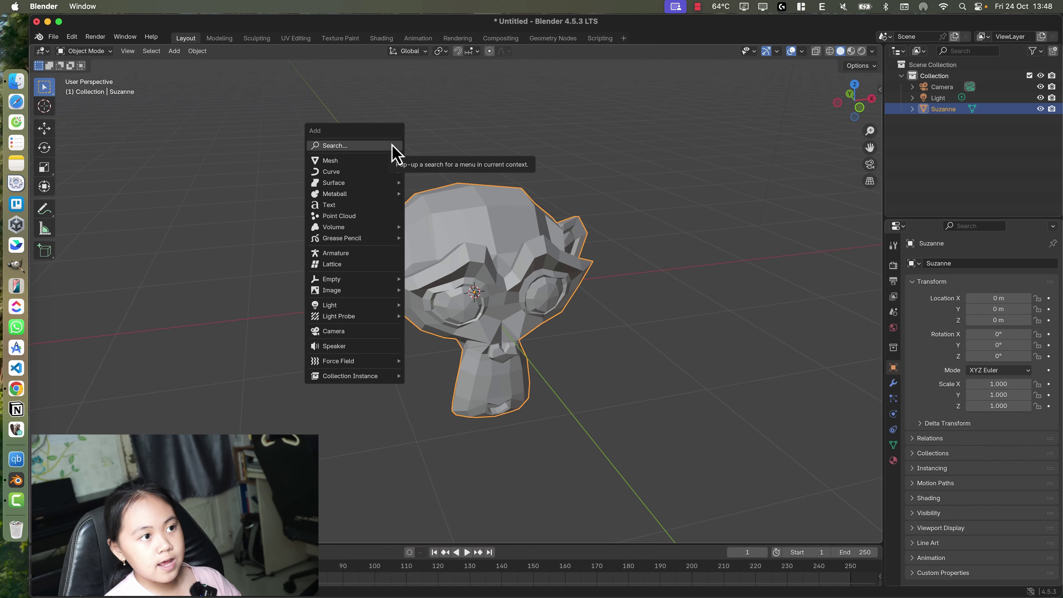
scroll(488, 352, "down", 1)
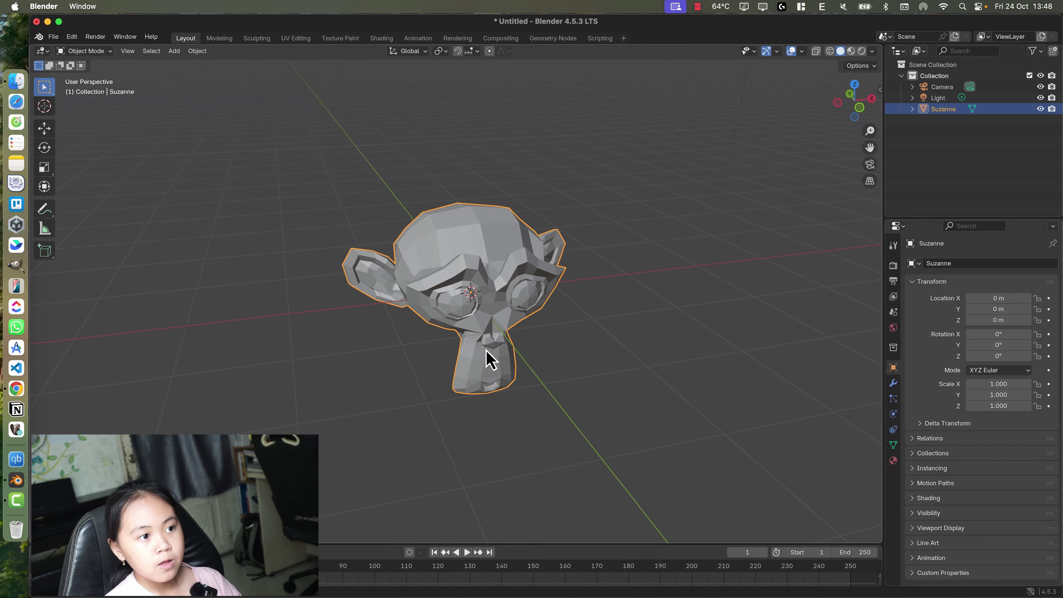
Examine the monkey head mesh from different angles and distances in the viewport
mouse_move(486, 352)
middle_mouse_down()
mouse_move(504, 368)
mouse_move(488, 369)
middle_mouse_up()
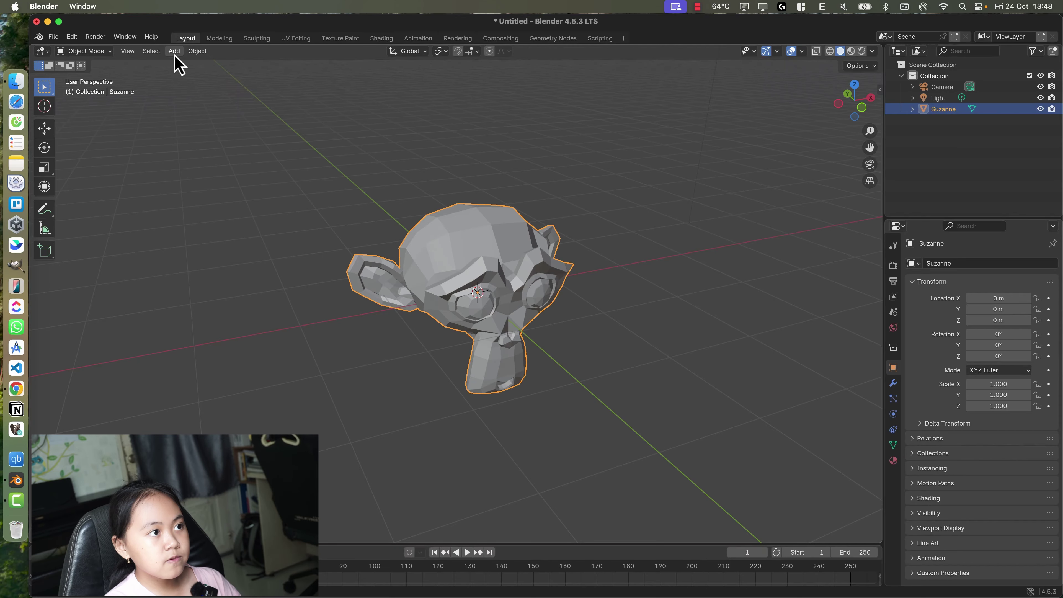
scroll(496, 332, "down", 10)
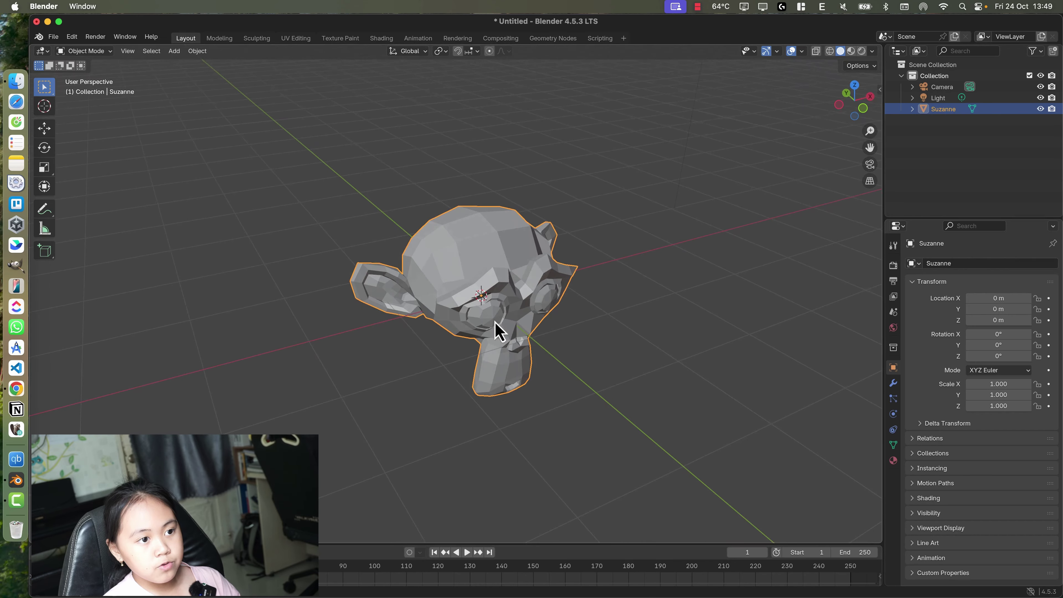
scroll(502, 334, "down", 3)
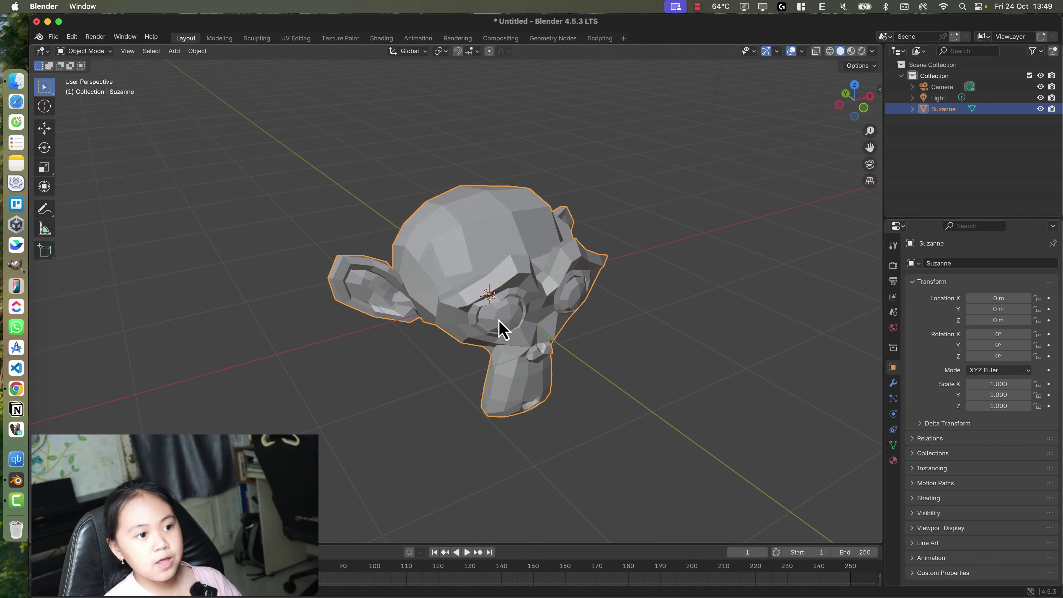
scroll(501, 323, "down", 5)
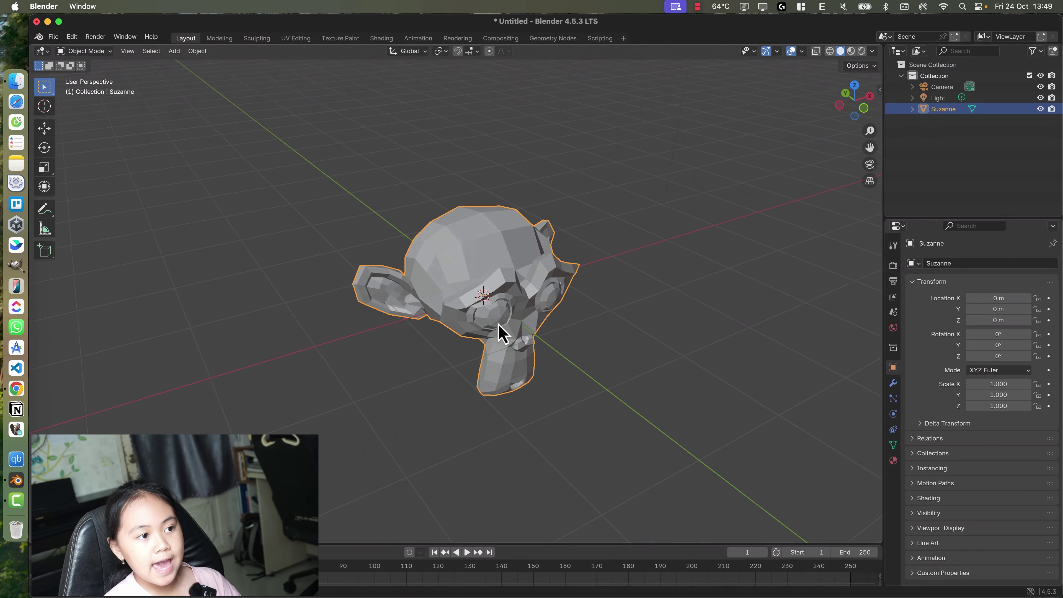
scroll(501, 333, "down", 1)
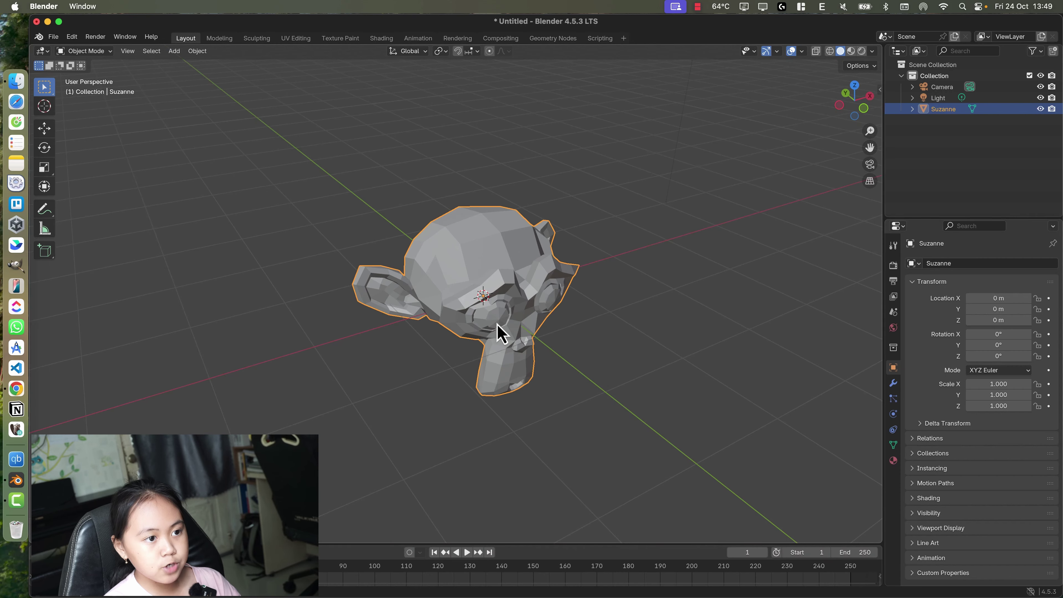
scroll(500, 334, "down", 2)
scroll(497, 326, "down", 5)
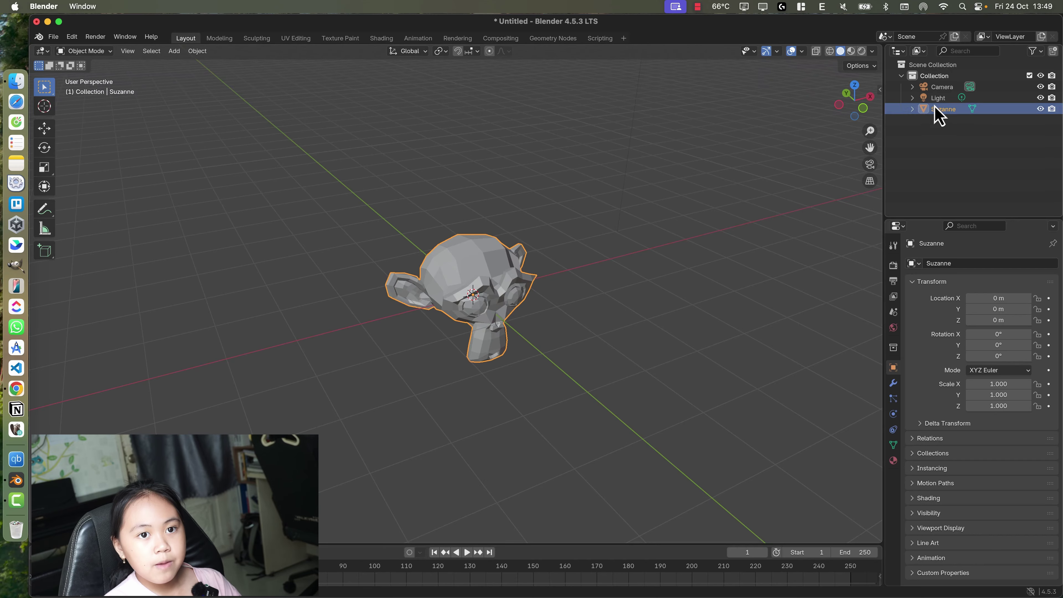
Select the light in the scene, and switch the selection to the camera
scroll(588, 262, "down", 5)
scroll(597, 251, "up", 3)
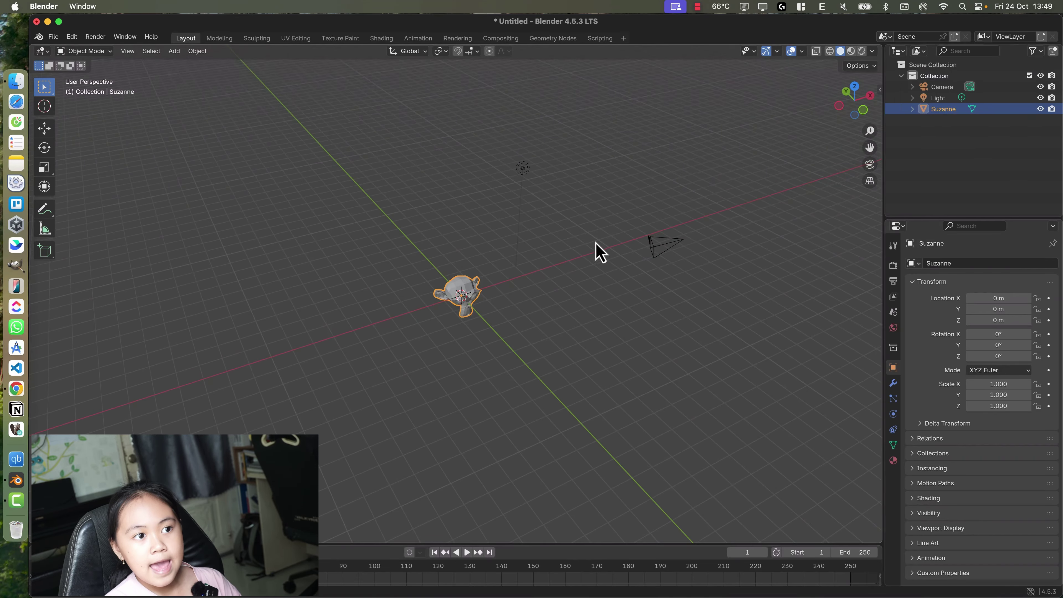
left_click(555, 108)
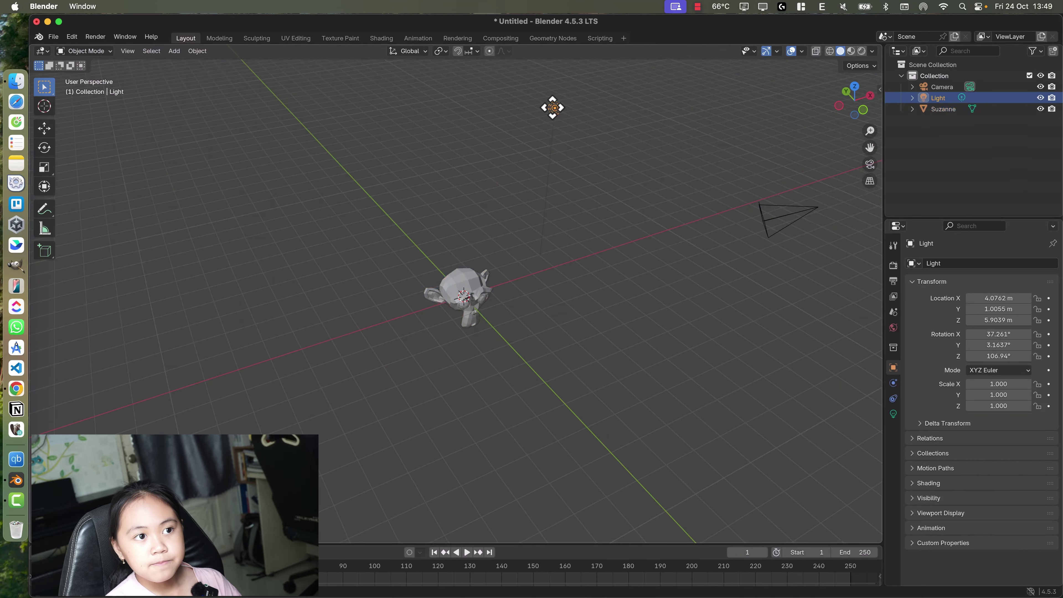
left_click(940, 88)
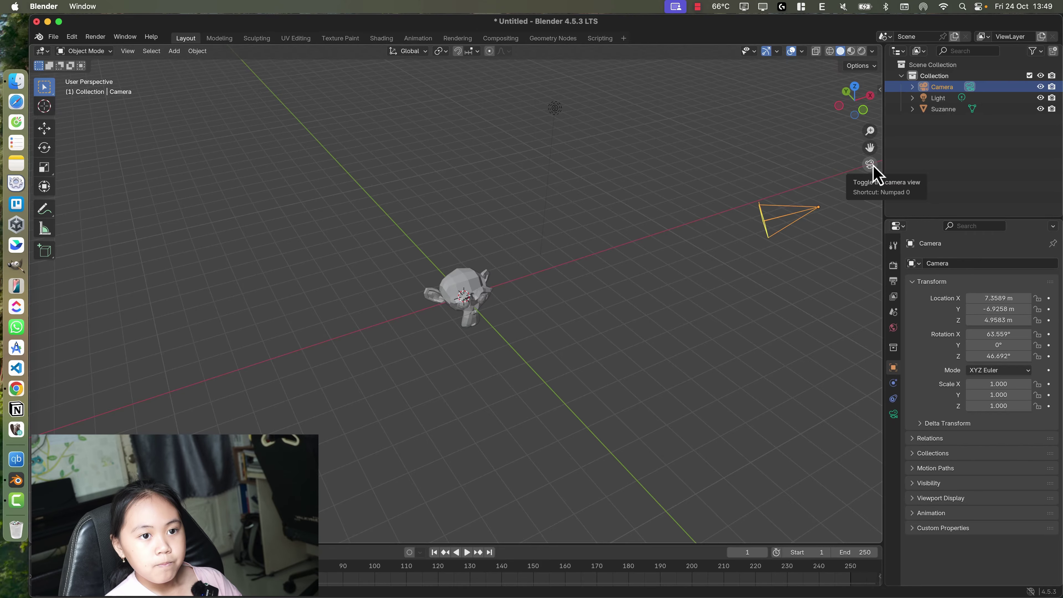
Inspect the monkey head from several angles, and look at it through the scene camera
scroll(510, 298, "up", 1)
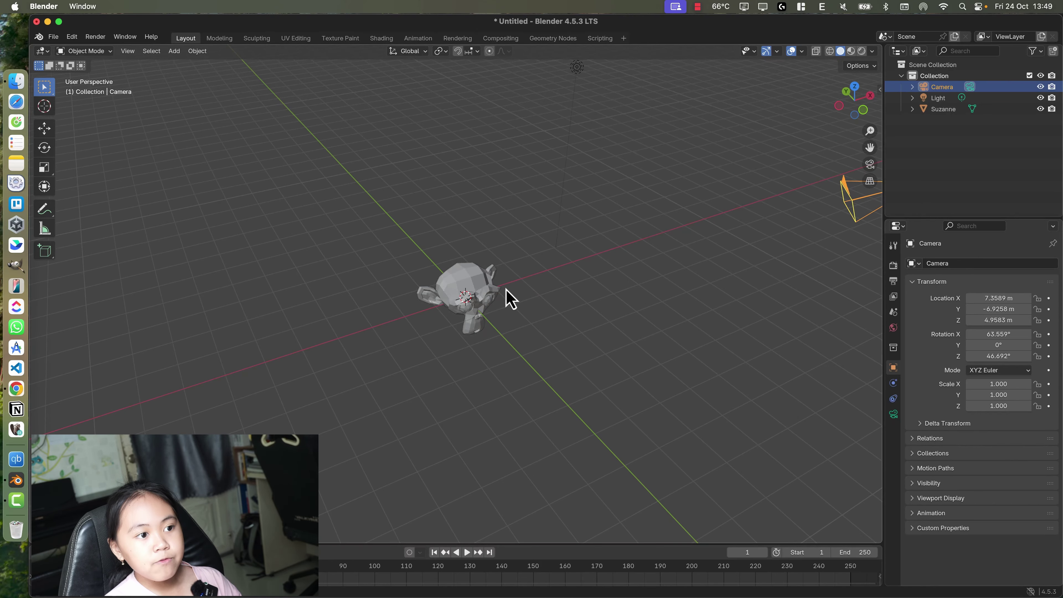
scroll(511, 299, "up", 1)
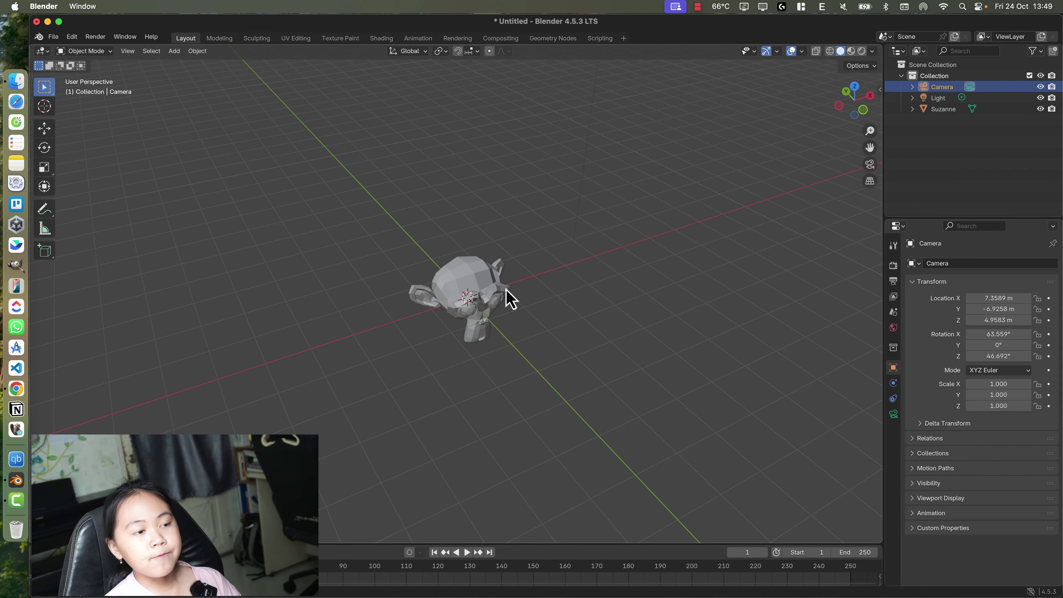
scroll(514, 298, "down", 1)
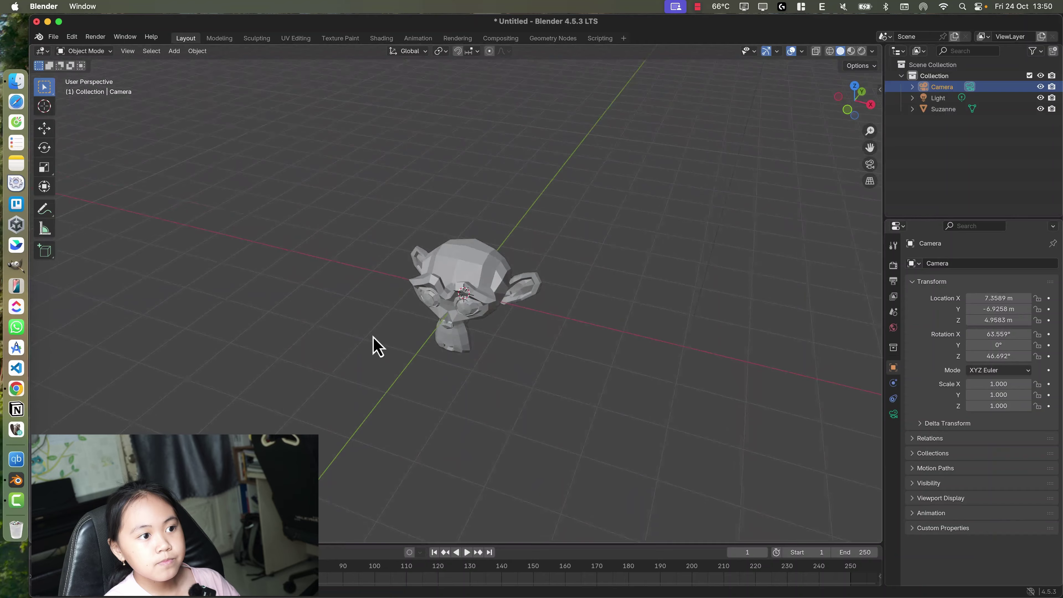
scroll(404, 346, "left", 5)
scroll(403, 346, "up", 5)
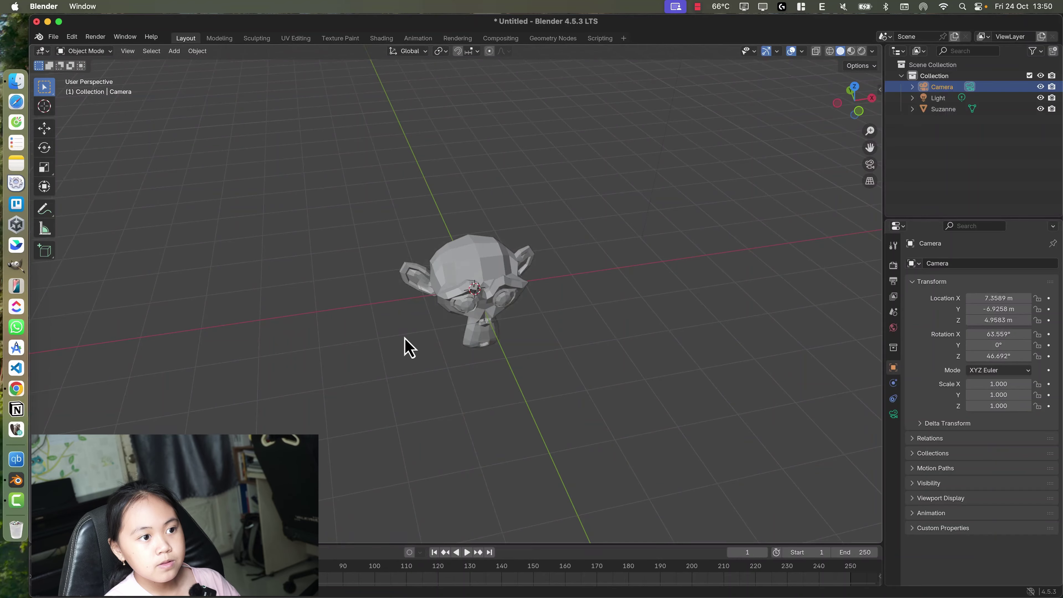
left_click(870, 165)
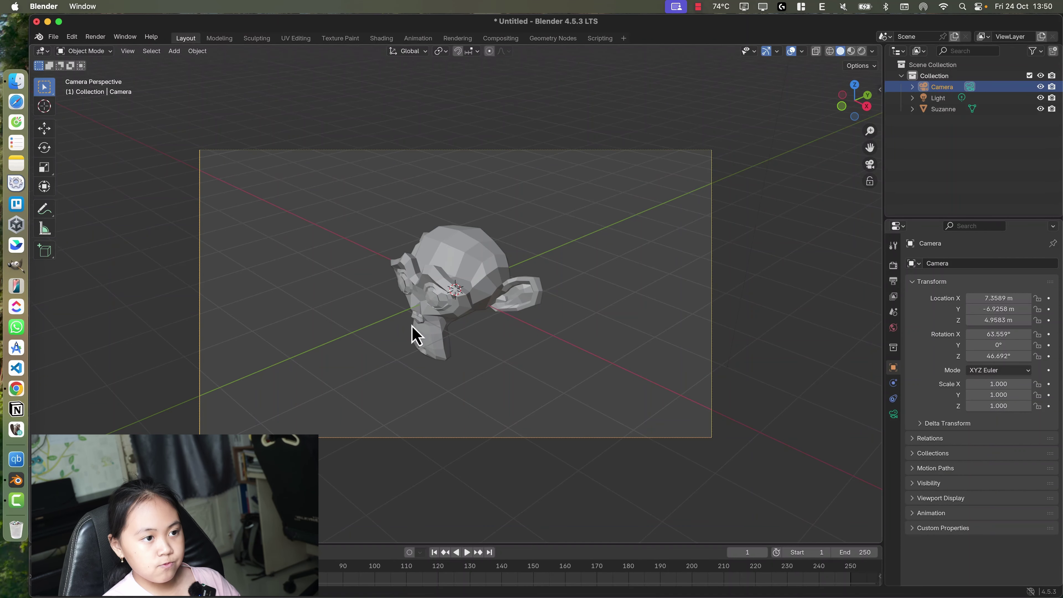
Leave the camera view, select the scene's Collection, and collapse and re-expand its list of objects
middle_click_drag(415, 333, 507, 308)
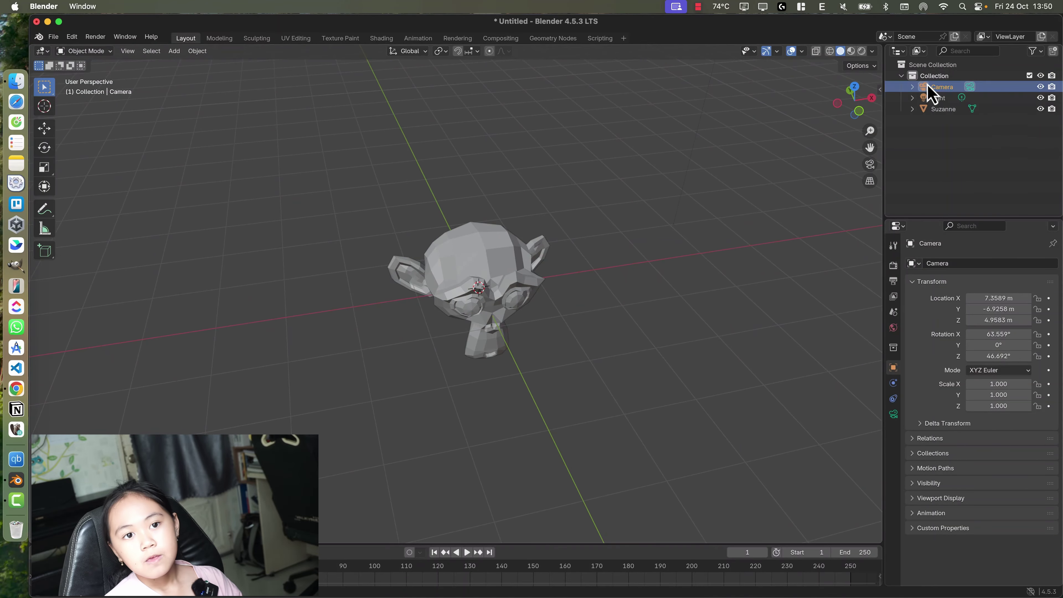
left_click(908, 77)
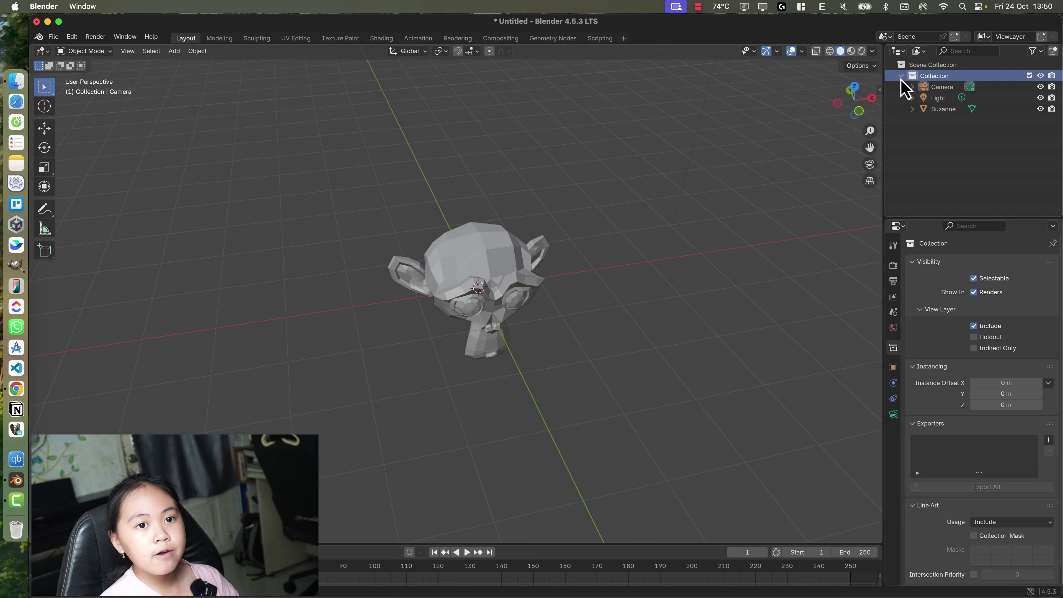
left_click(901, 77)
left_click(901, 76)
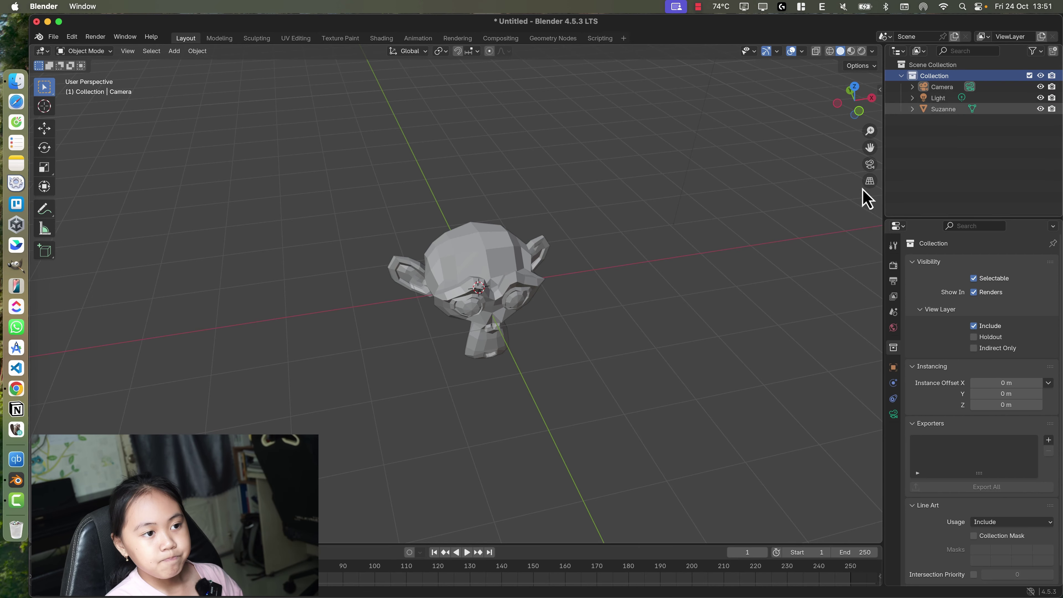
Select the monkey head mesh and activate the Scale tool on it
middle_click_drag(555, 275, 570, 276)
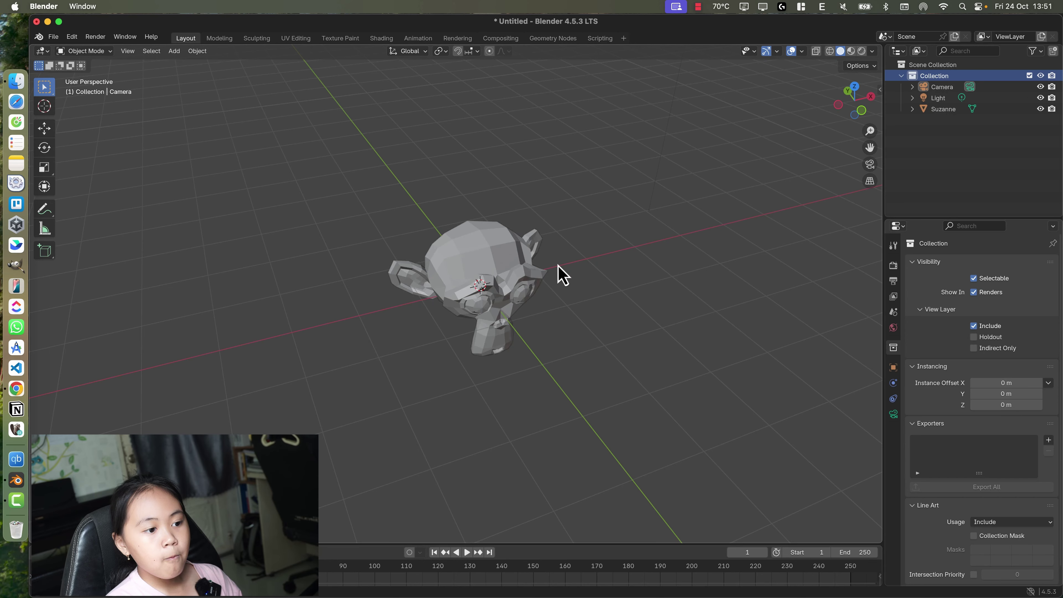
left_click(506, 266)
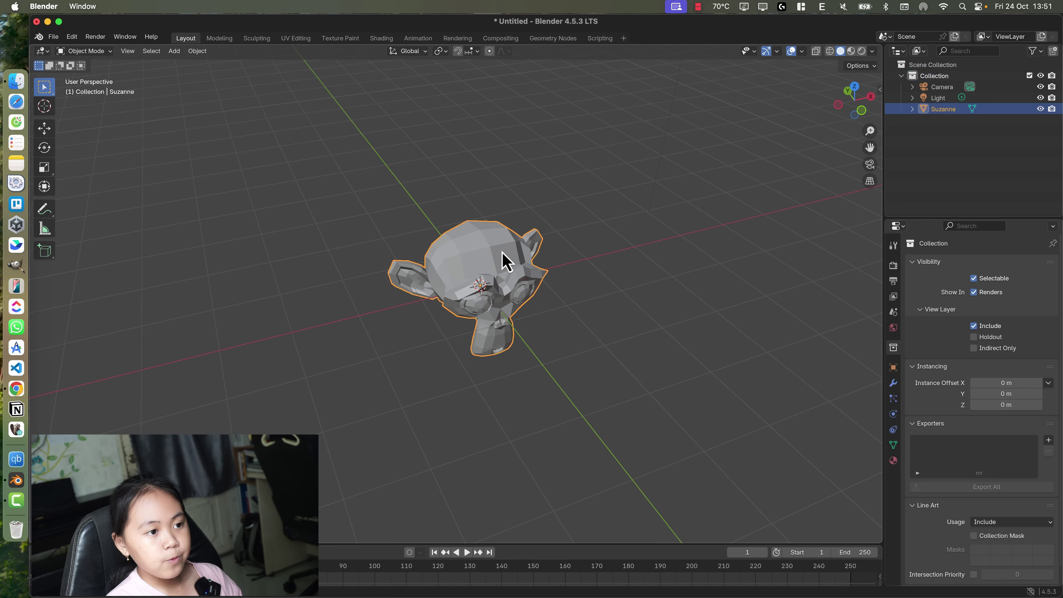
middle_click_drag(619, 268, 581, 243)
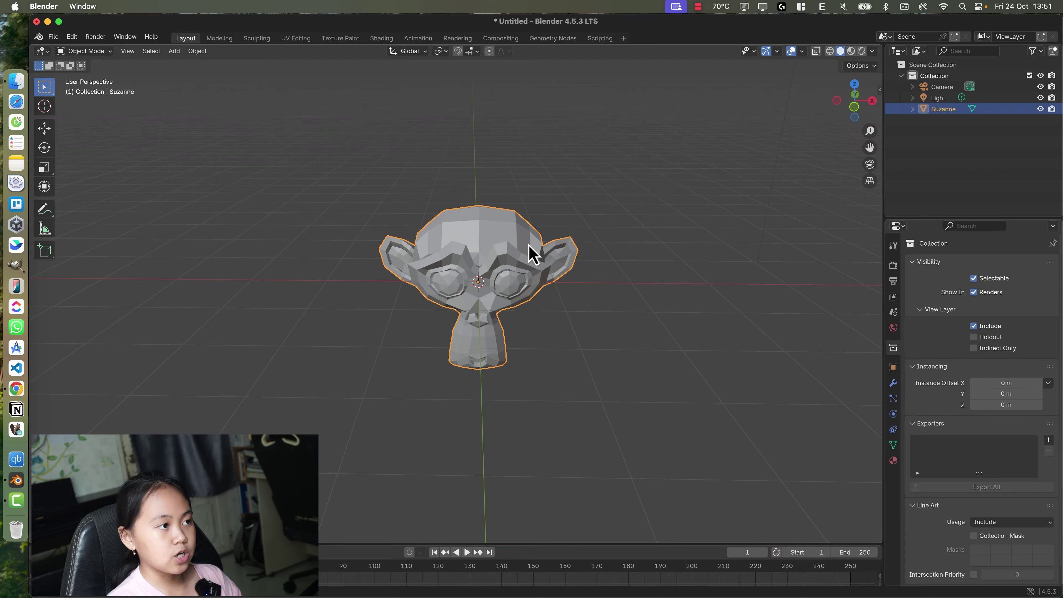
left_click(44, 167)
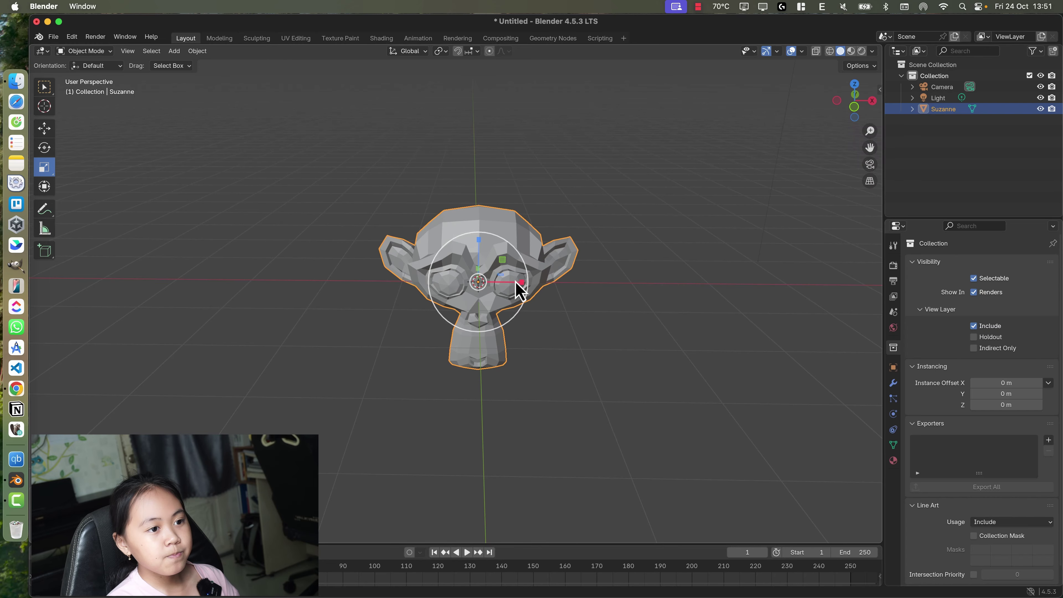
Try to rotate the monkey head with the Rotate tool, and switch back to the Scale tool
left_click(44, 148)
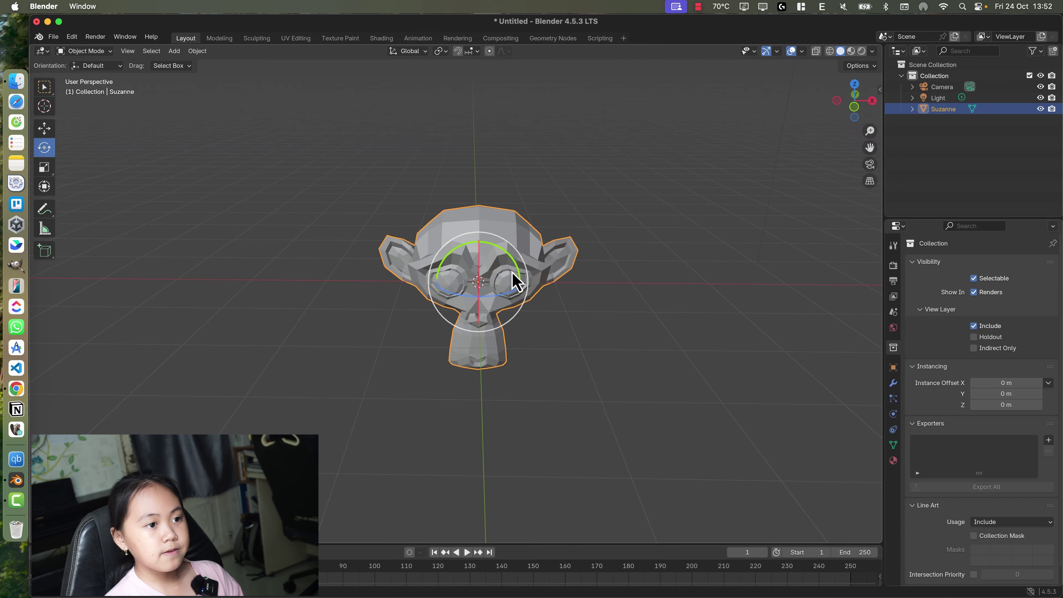
scroll(503, 273, "up", 1)
middle_click_drag(491, 266, 512, 285)
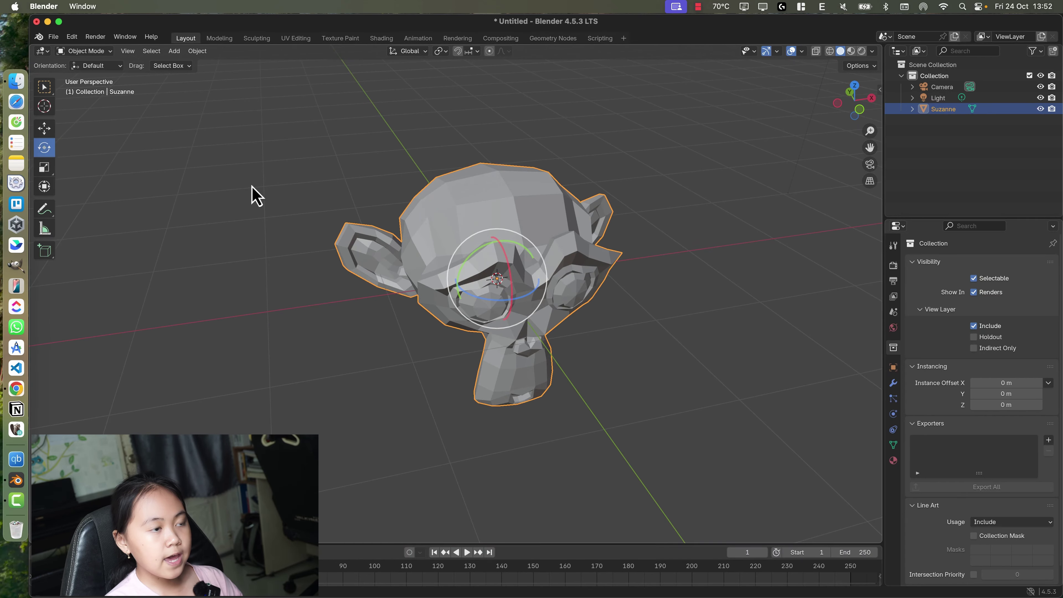
middle_click_drag(655, 295, 633, 291)
mouse_move(496, 261)
left_mouse_down()
mouse_move(527, 278)
mouse_move(496, 254)
mouse_move(505, 238)
mouse_move(506, 248)
left_mouse_up()
left_click(44, 167)
right_click(506, 248)
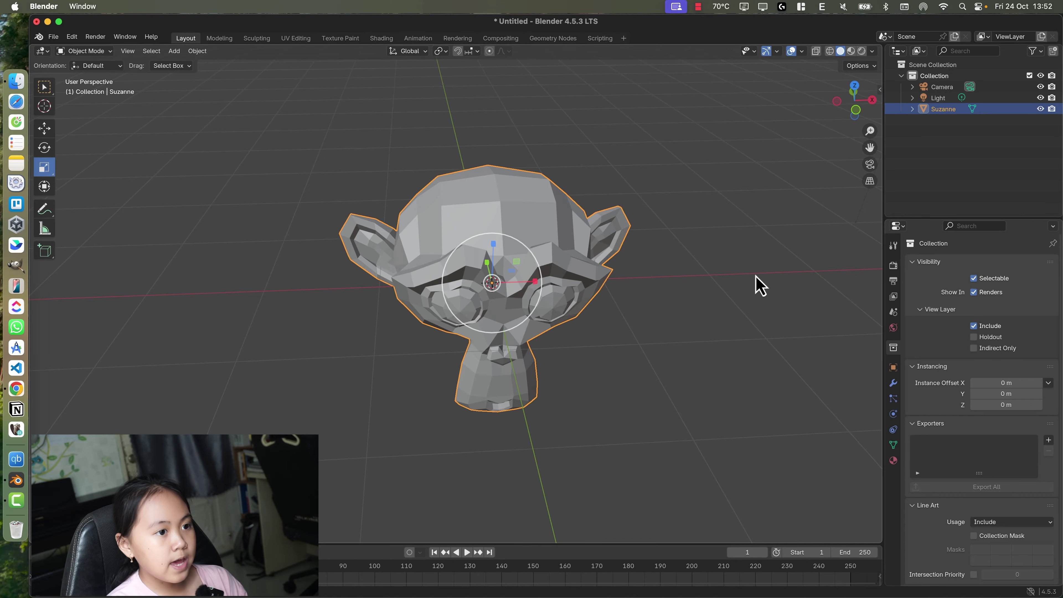
Scale the monkey head narrower along the X axis only, and undo both the scaling and the selection
key("s")
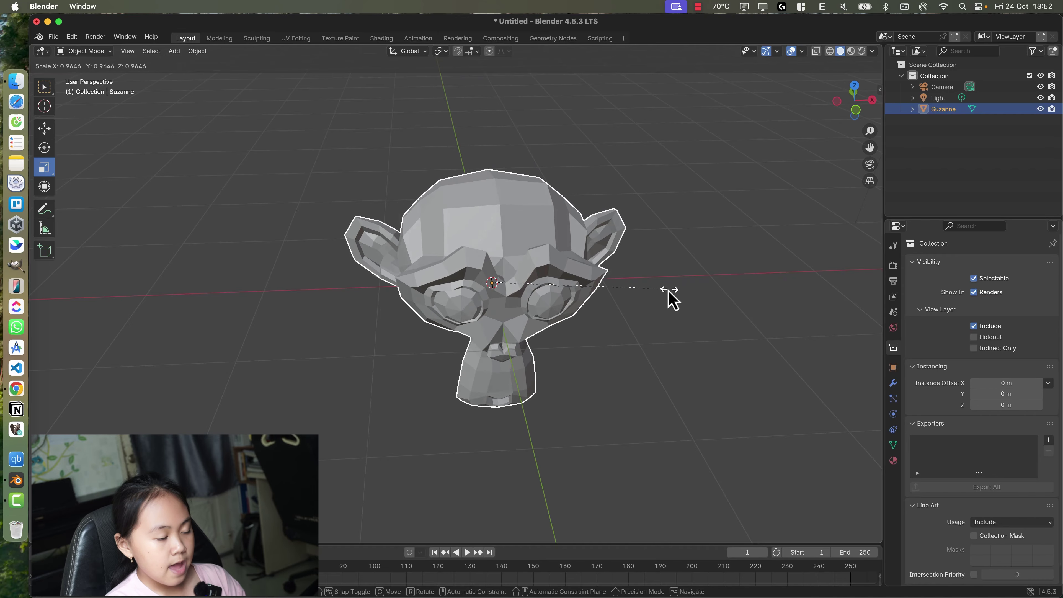
key("x")
left_click(622, 309)
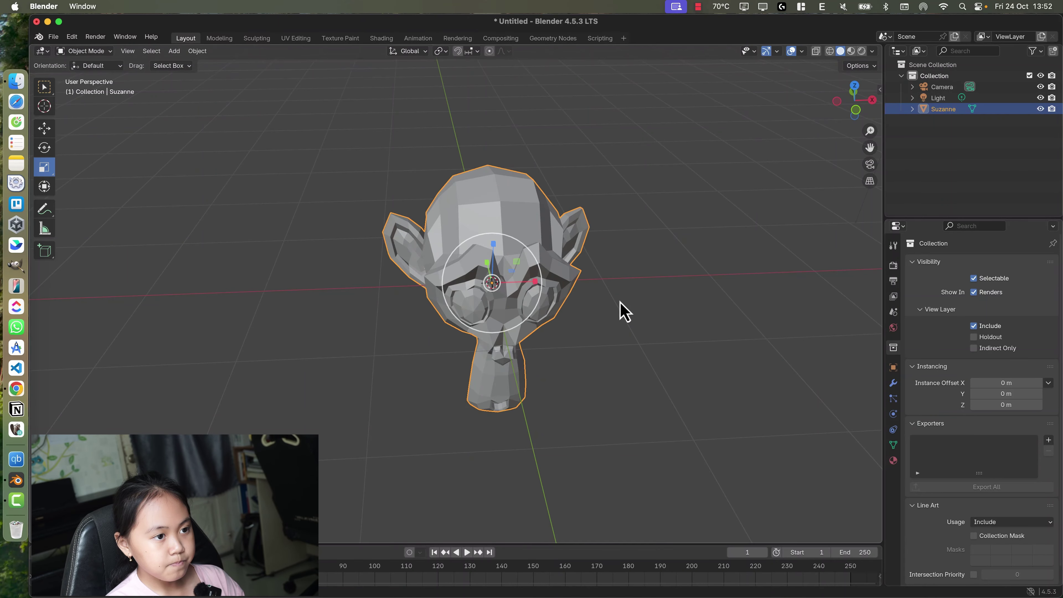
key("super+z")
key("super+z")
Select the monkey head again while facing it from the front
middle_click_drag(624, 327, 595, 313)
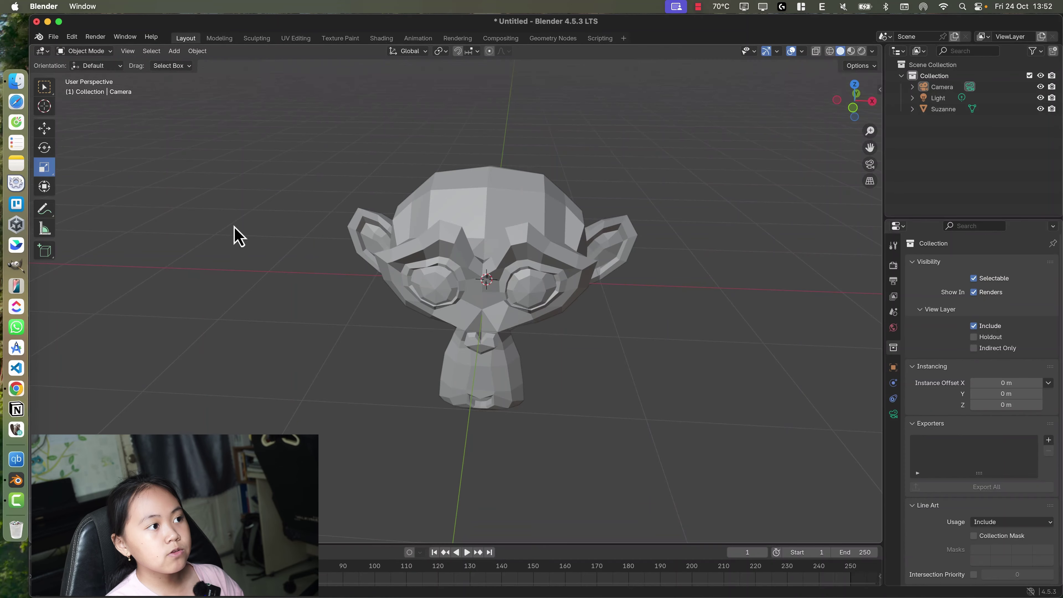
scroll(582, 304, "down", 4)
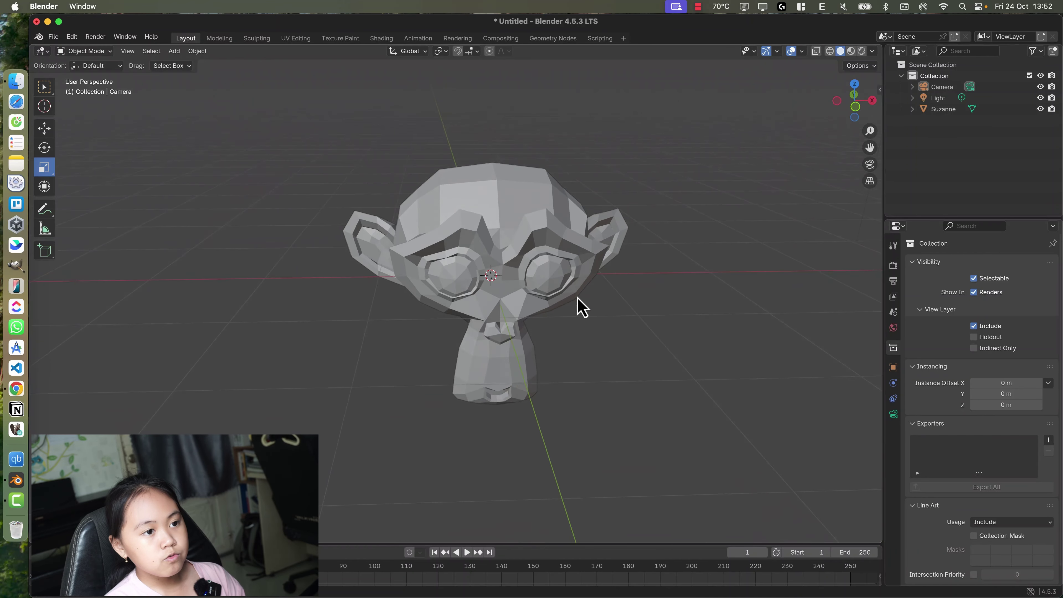
scroll(574, 306, "up", 3)
middle_click_drag(576, 309, 576, 308)
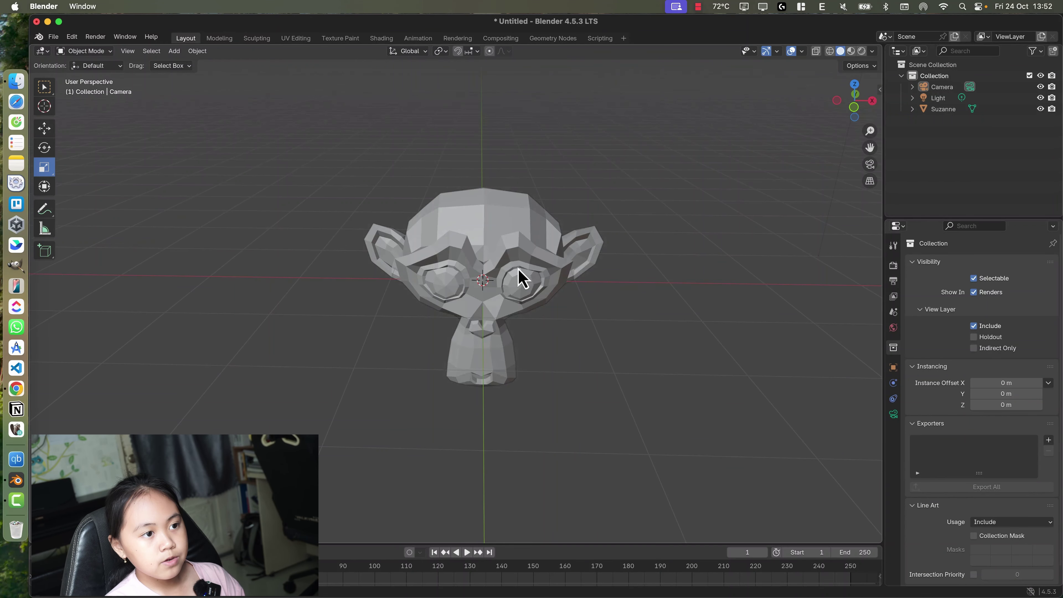
left_click(520, 278)
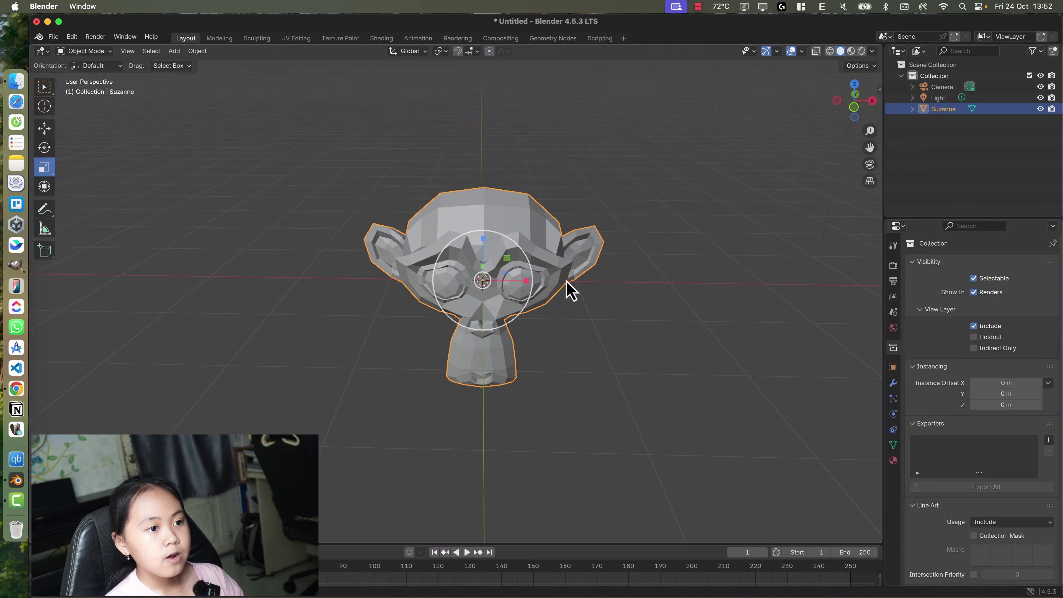
Stretch the monkey head much wider along the X axis with the Scale tool, and undo the stretch
left_click_drag(526, 282, 614, 287)
mouse_move(614, 288)
middle_mouse_down()
mouse_move(507, 273)
mouse_move(603, 280)
middle_mouse_up()
scroll(594, 281, "up", 2)
scroll(591, 285, "down", 3)
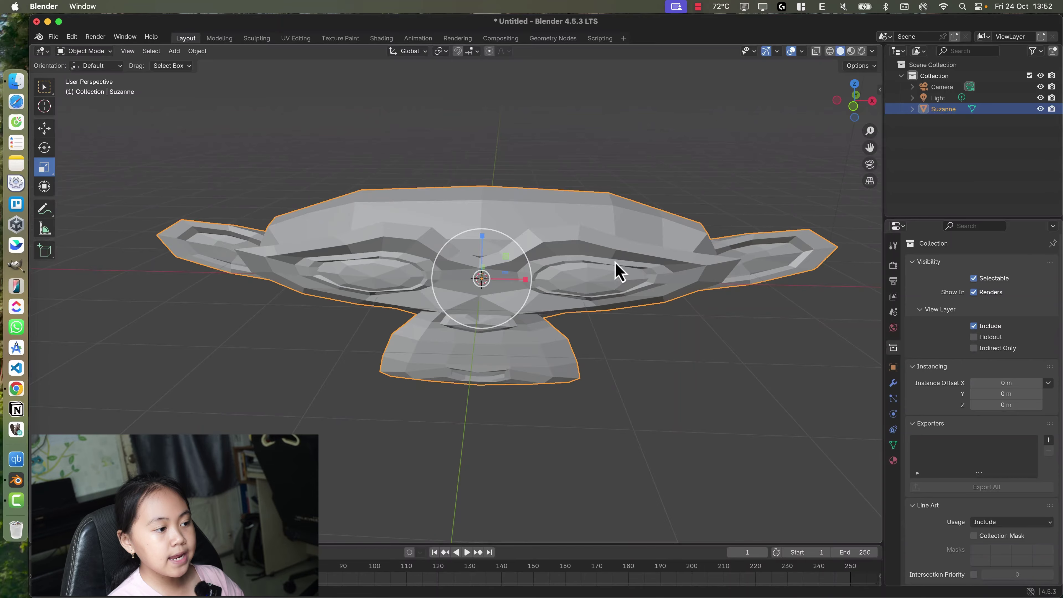
key("super+z")
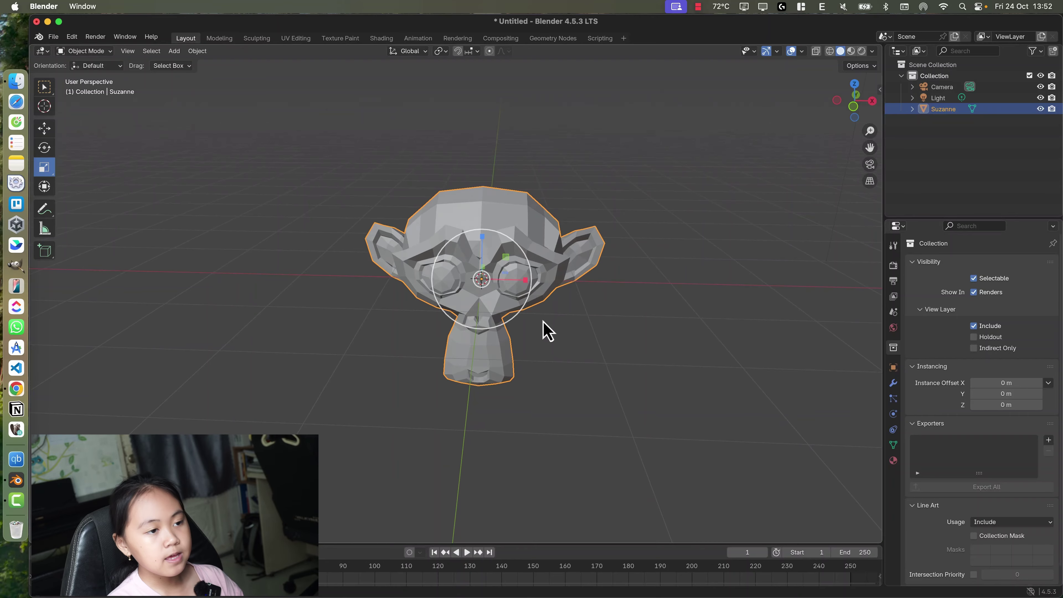
Stretch the monkey head along the X axis and raise it along Z with the combined Transform tool
mouse_move(543, 322)
middle_mouse_down()
mouse_move(545, 330)
mouse_move(508, 335)
mouse_move(520, 332)
mouse_move(435, 322)
mouse_move(568, 323)
mouse_move(537, 319)
middle_mouse_up()
scroll(539, 319, "down", 2)
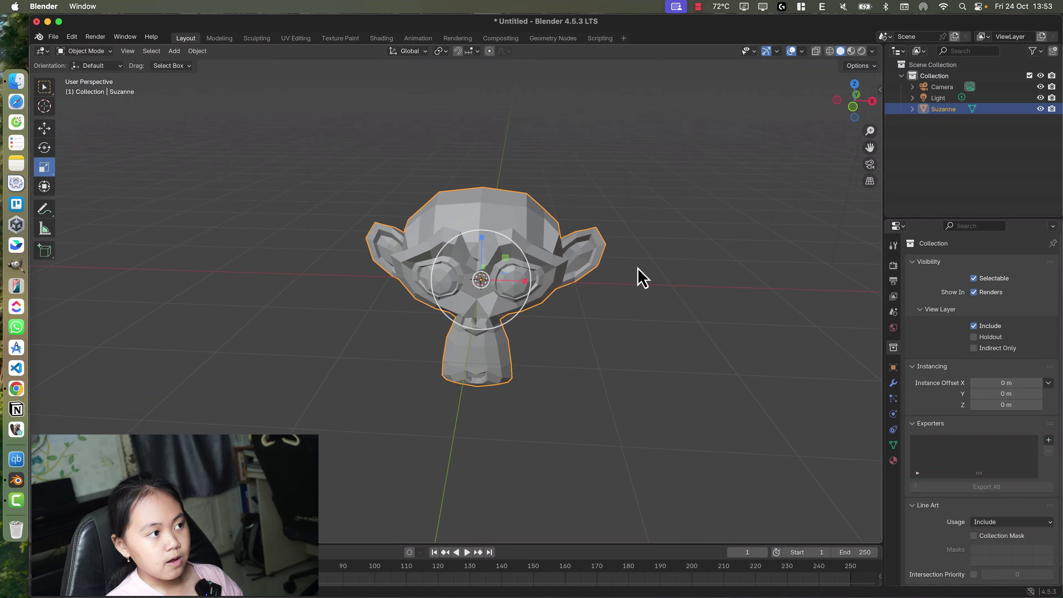
scroll(632, 284, "up", 2)
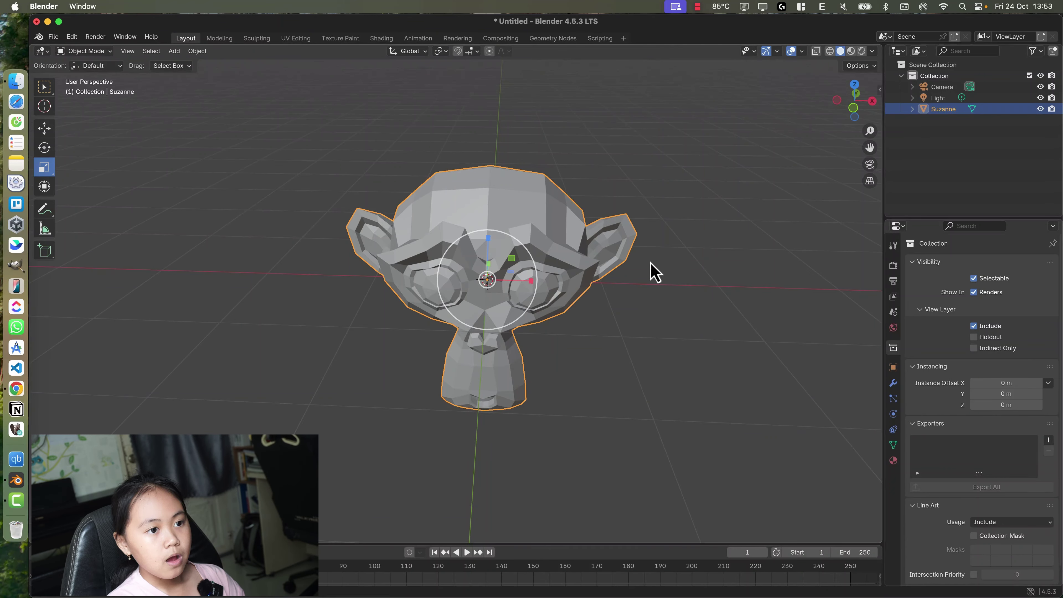
middle_click_drag(404, 301, 321, 316)
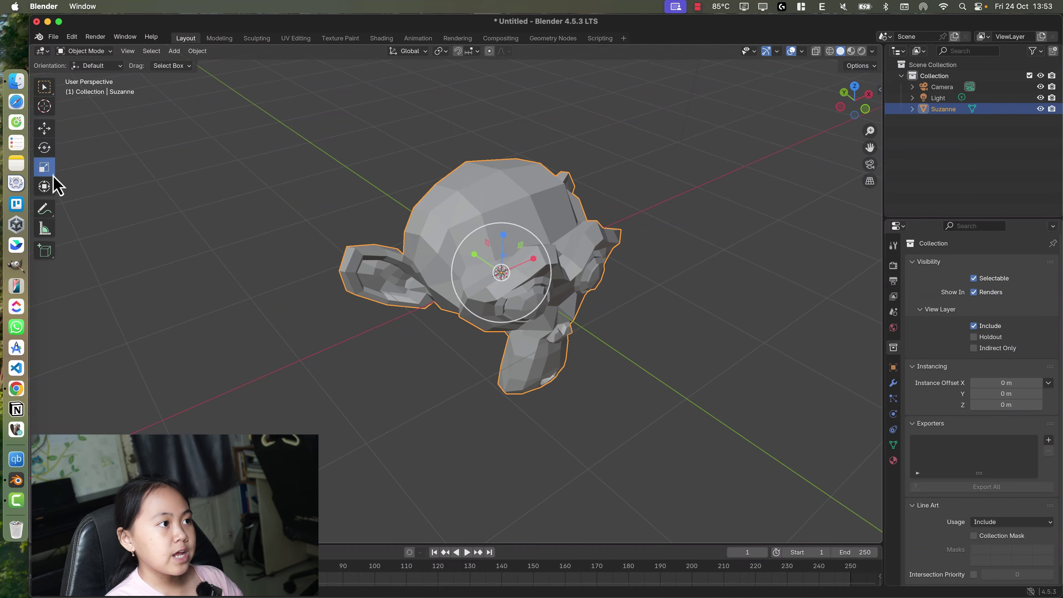
middle_click_drag(523, 289, 115, 215)
left_click(44, 186)
middle_click_drag(835, 247, 550, 294)
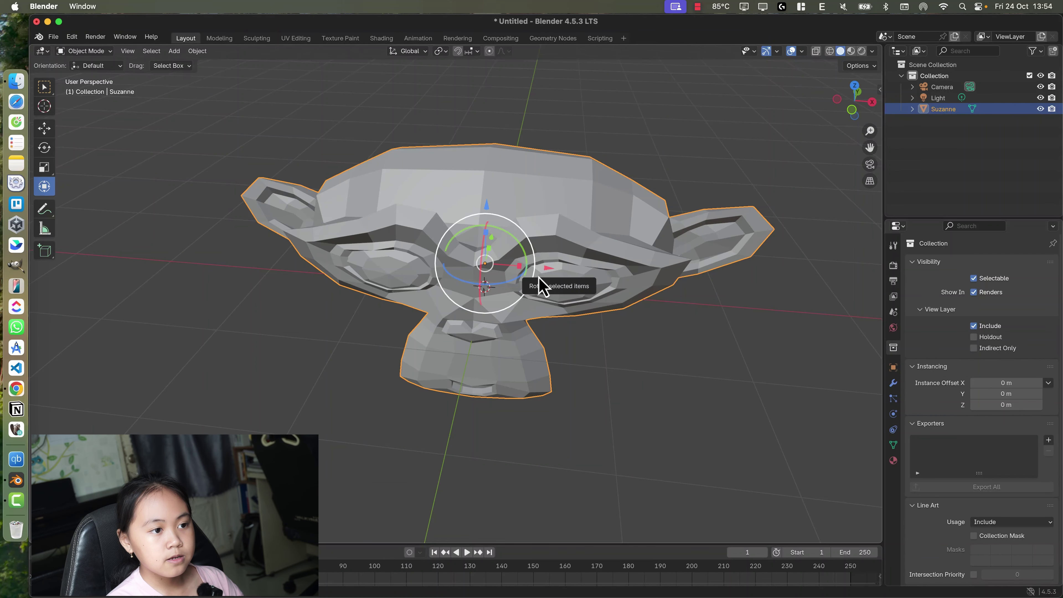
middle_click_drag(735, 274, 718, 270)
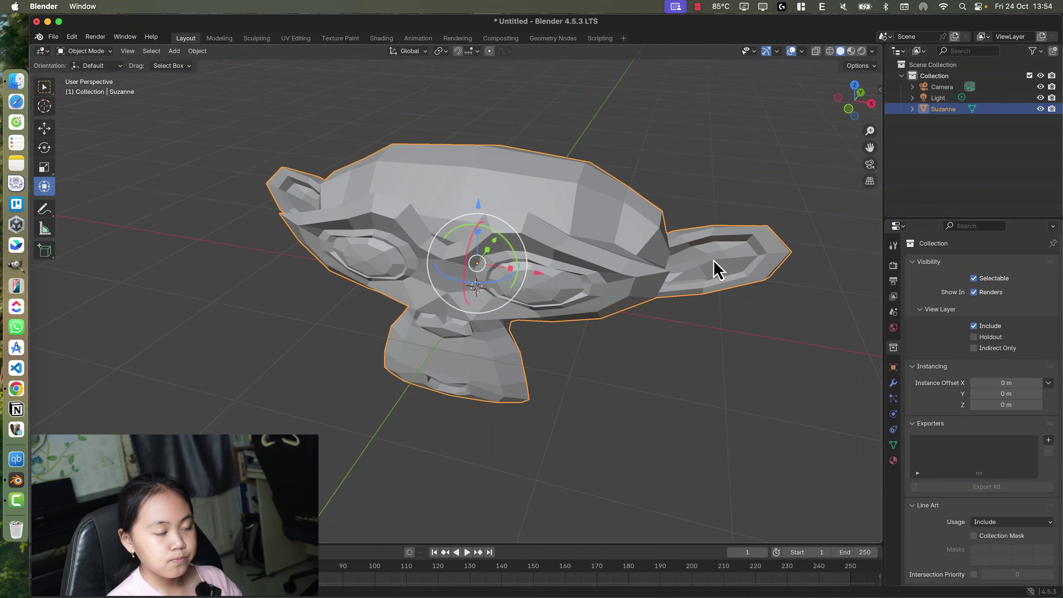
Undo the transform changes made to the monkey head, and return to the Select Box tool
key("super+z")
key("super+z")
key("super+z")
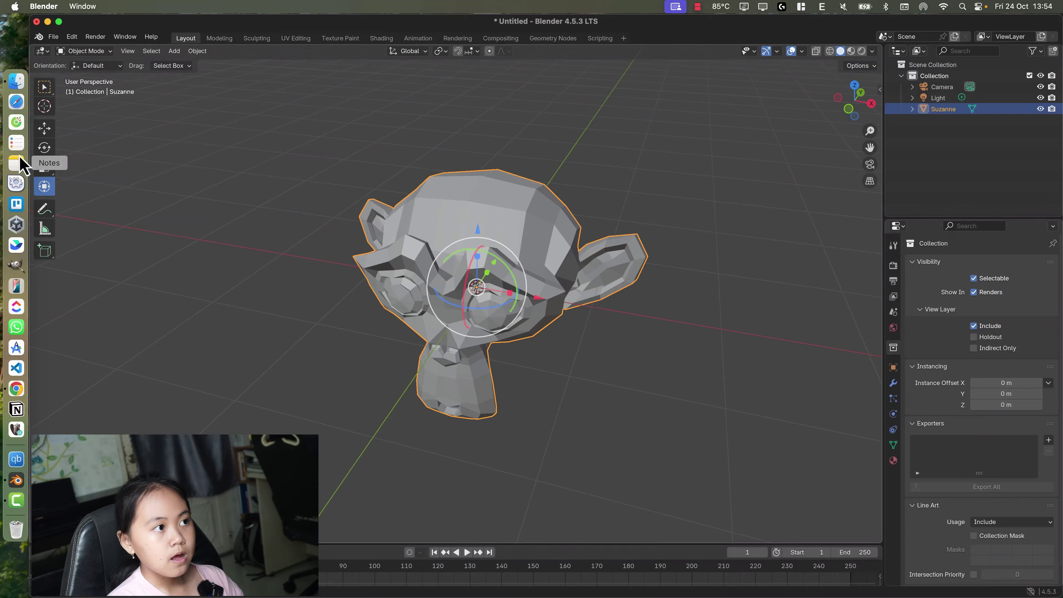
left_click(44, 88)
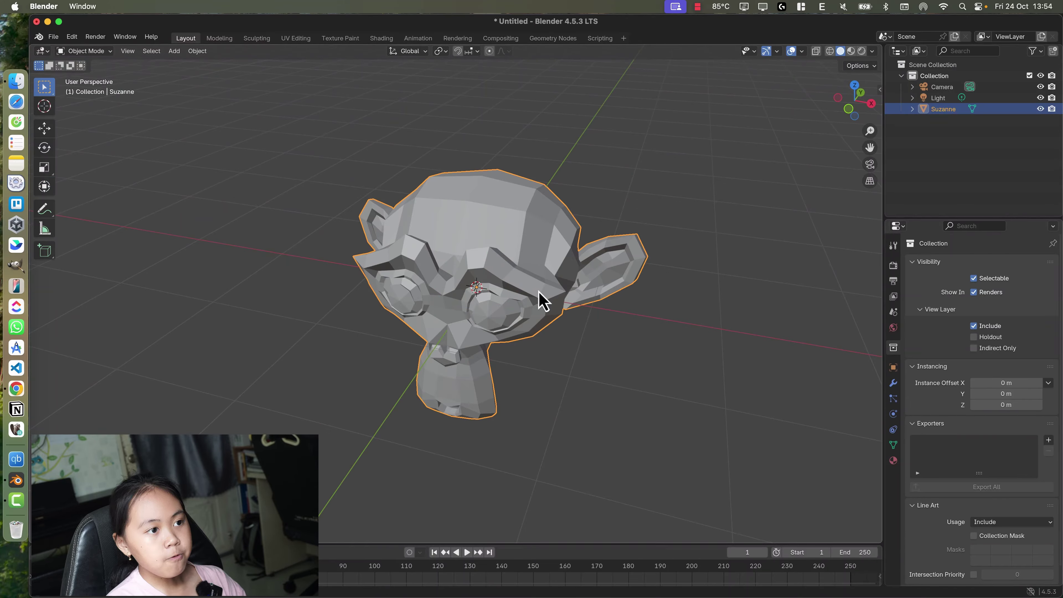